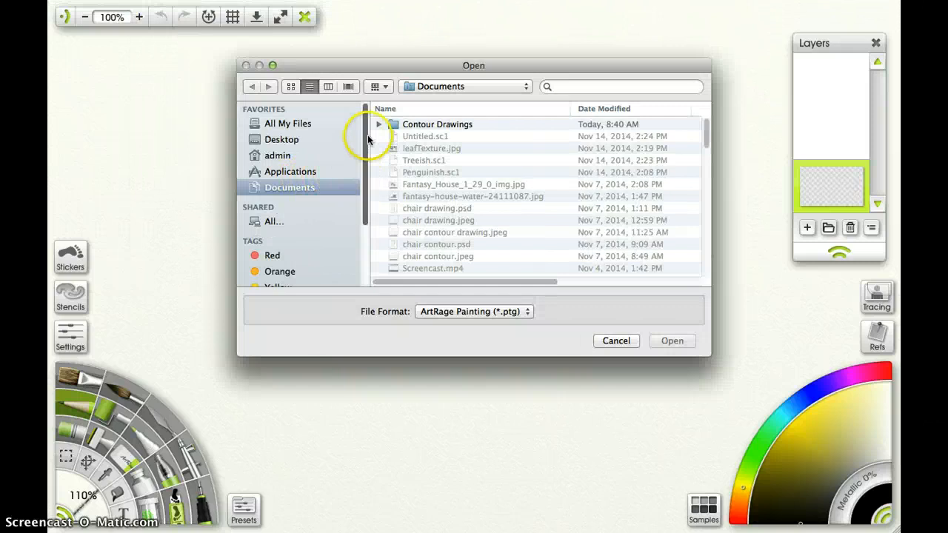
# Step: Open the painting Blind Contour Shoe.ptg from the Contour Drawings folder
pyautogui.doubleClick(415, 123)
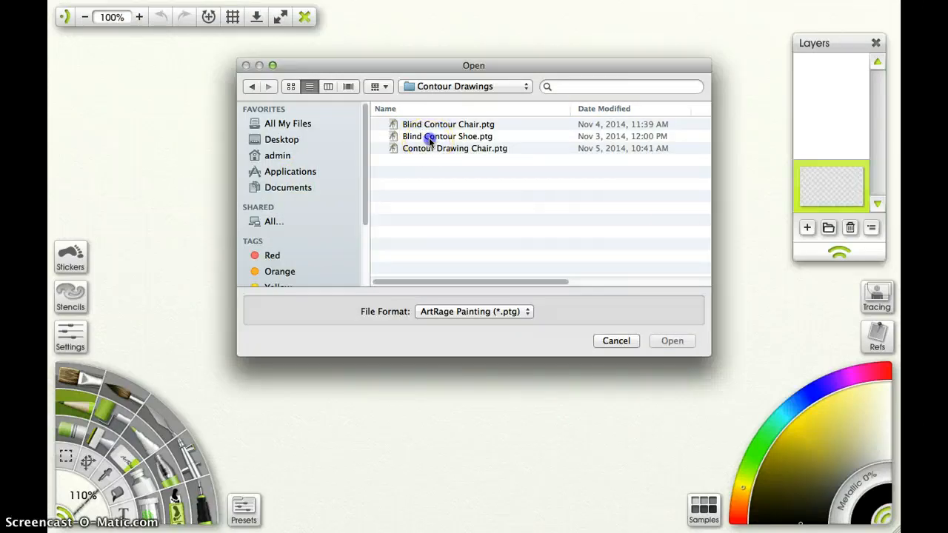
pyautogui.click(429, 140)
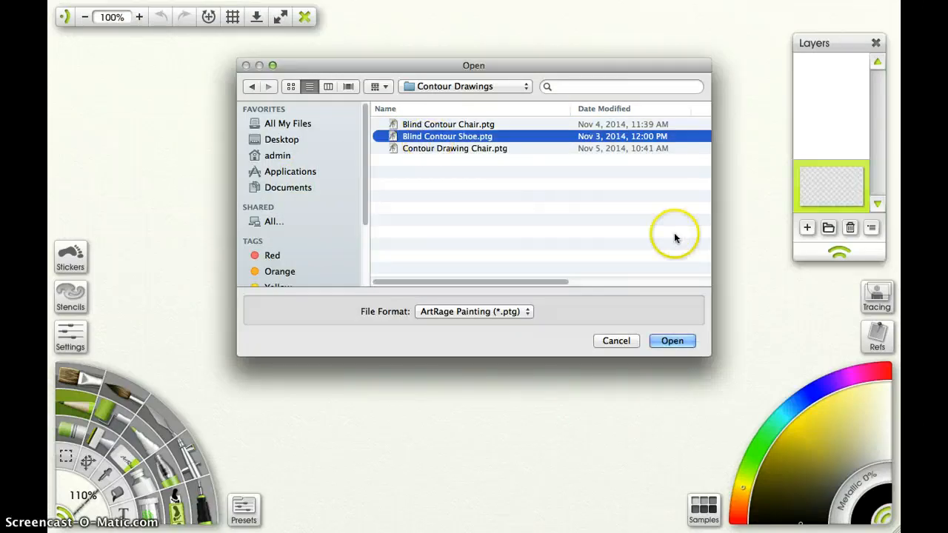
pyautogui.click(683, 342)
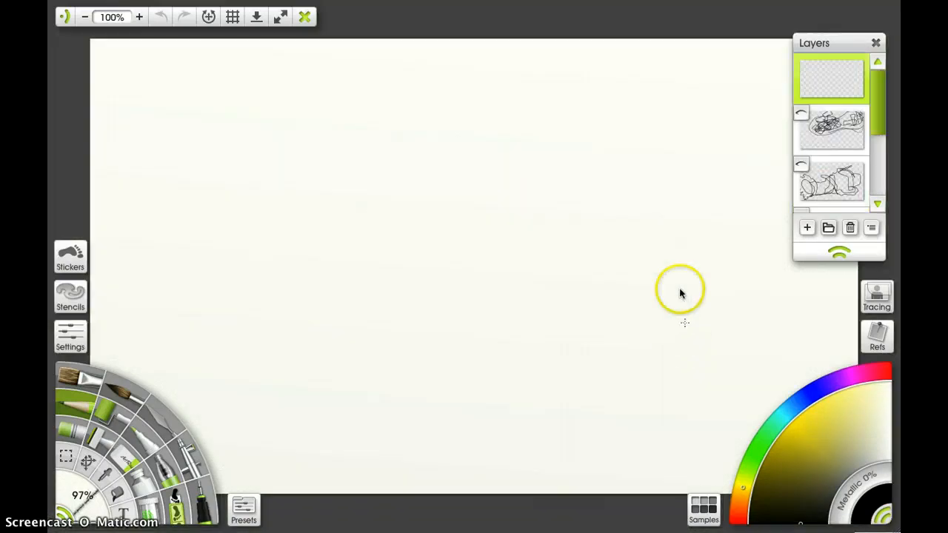
# Step: Delete the blank layer at the top of the shoe painting's layer stack
pyautogui.moveTo(873, 93); pyautogui.dragTo(875, 185)
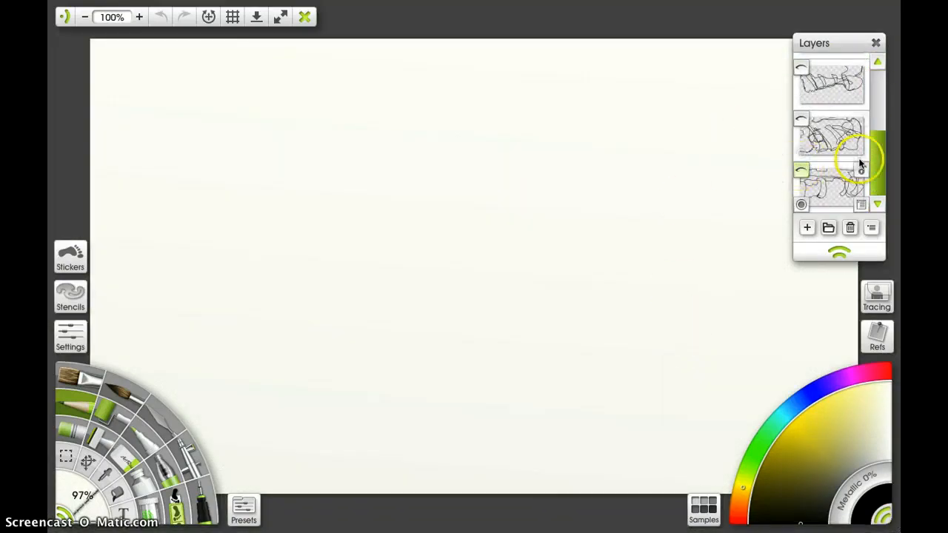
pyautogui.moveTo(877, 149); pyautogui.dragTo(883, 90)
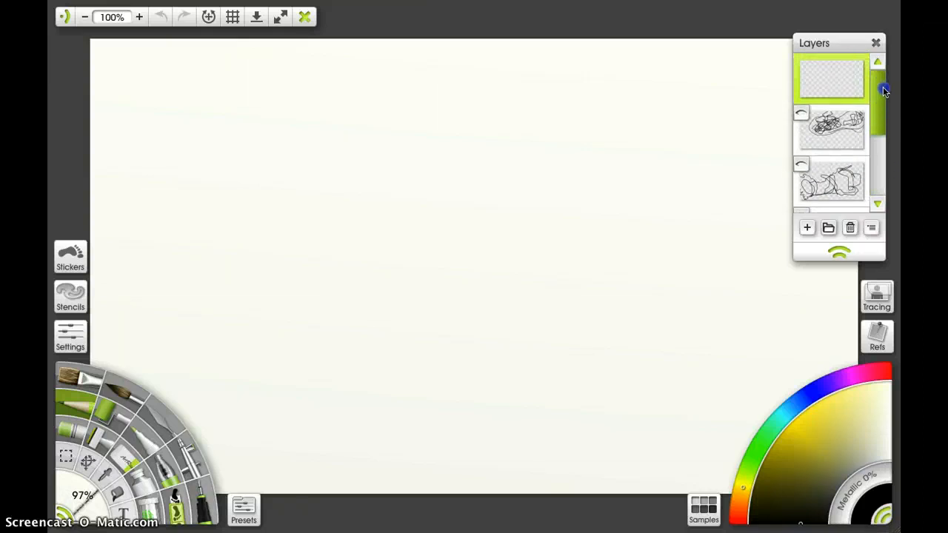
pyautogui.moveTo(820, 69)
pyautogui.mouseDown()
pyautogui.moveTo(834, 81)
pyautogui.moveTo(852, 230)
pyautogui.mouseUp()
# Step: Make all five hidden shoe drawing layers visible
pyautogui.moveTo(876, 152); pyautogui.dragTo(878, 98)
pyautogui.click(802, 62)
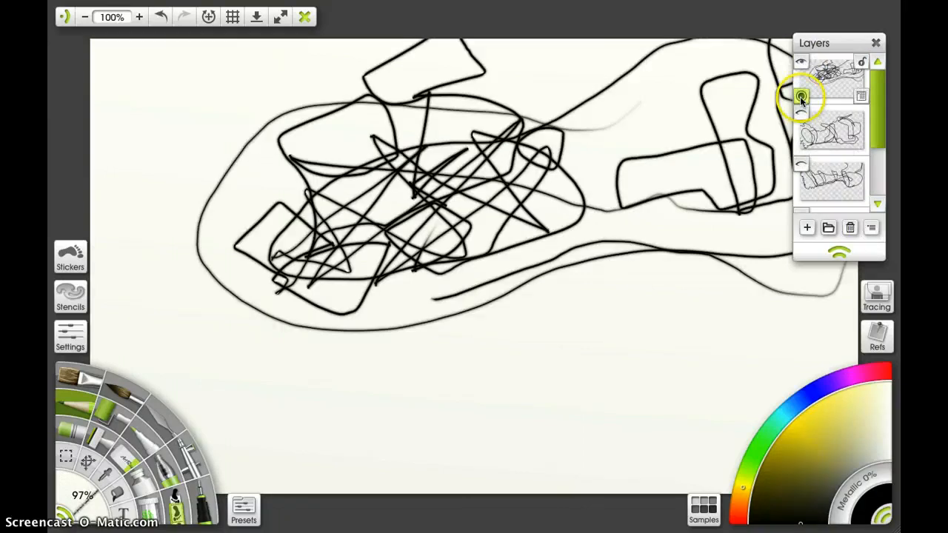
pyautogui.click(800, 112)
pyautogui.click(803, 165)
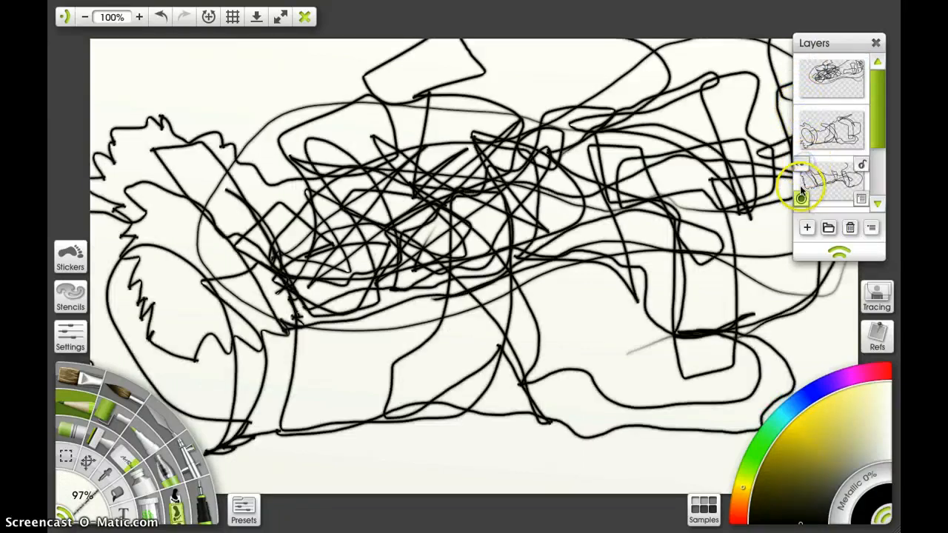
pyautogui.scroll(-2, 806, 185)
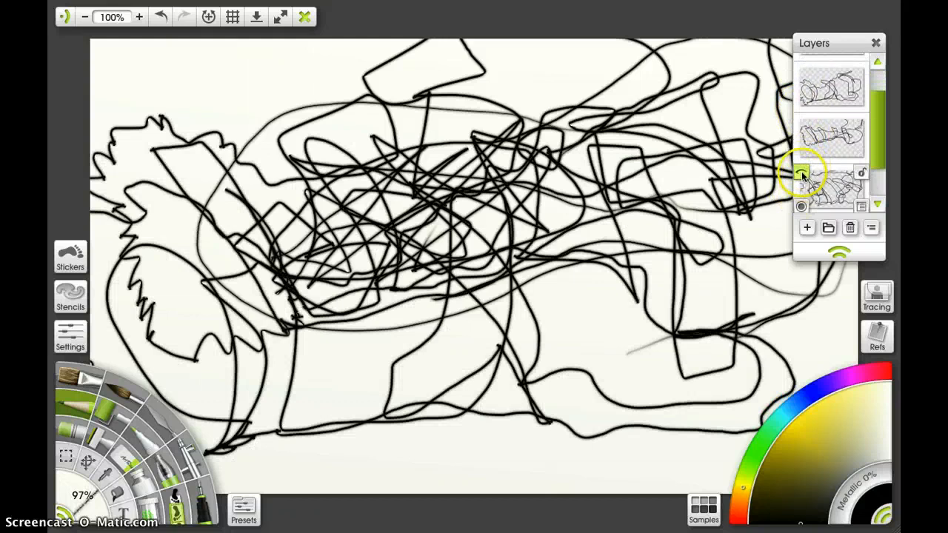
pyautogui.click(802, 175)
pyautogui.scroll(-2, 805, 194)
pyautogui.click(801, 182)
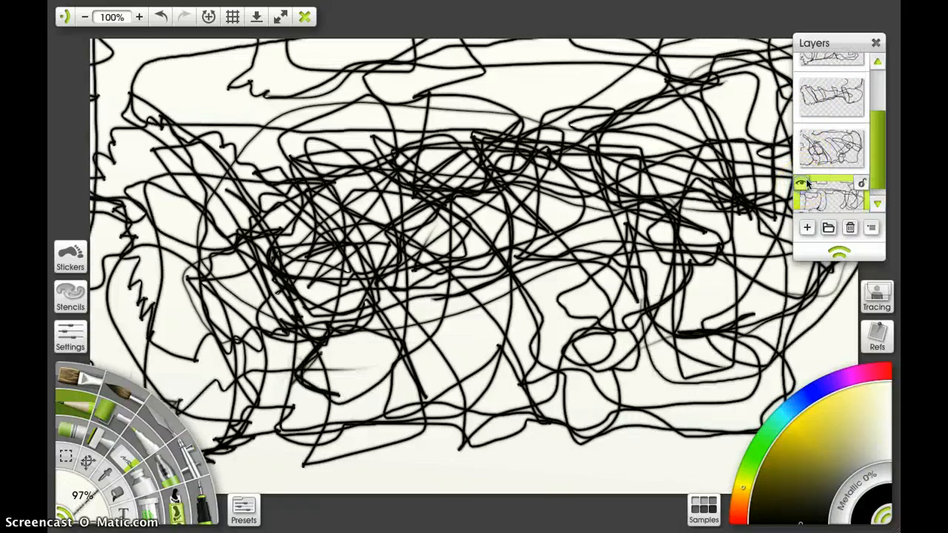
pyautogui.scroll(-1, 817, 165)
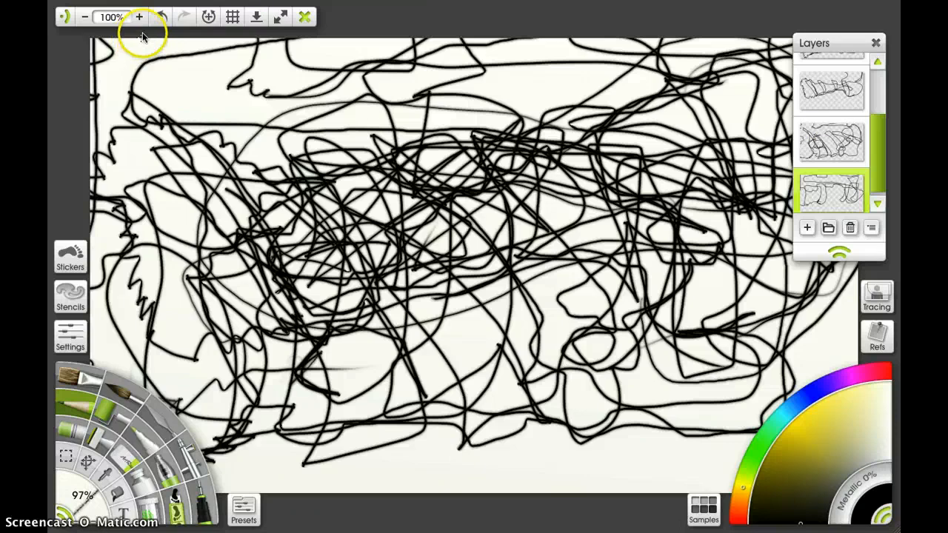
# Step: Export the painting as a Photoshop PSD named Blind Contour Shoe into the Contour Drawings folder
pyautogui.moveTo(118, 1)
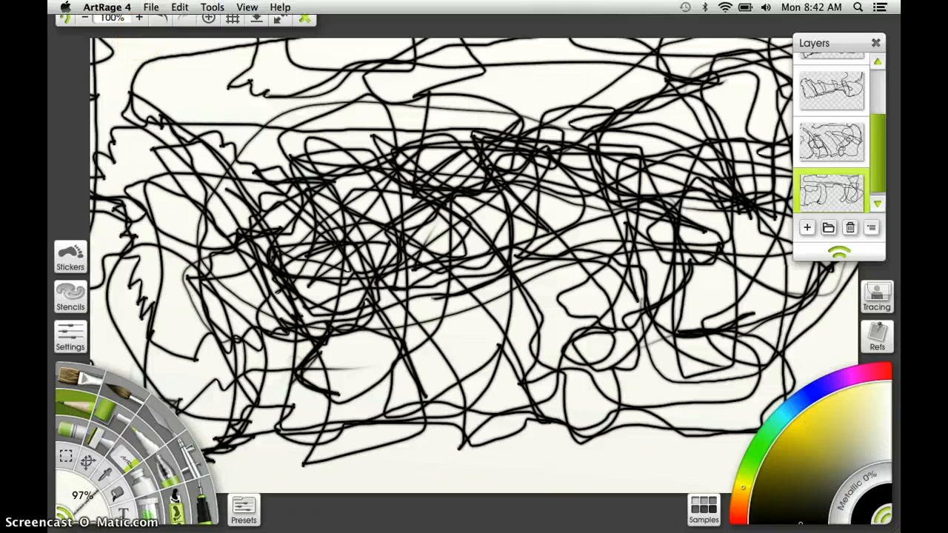
pyautogui.click(152, 7)
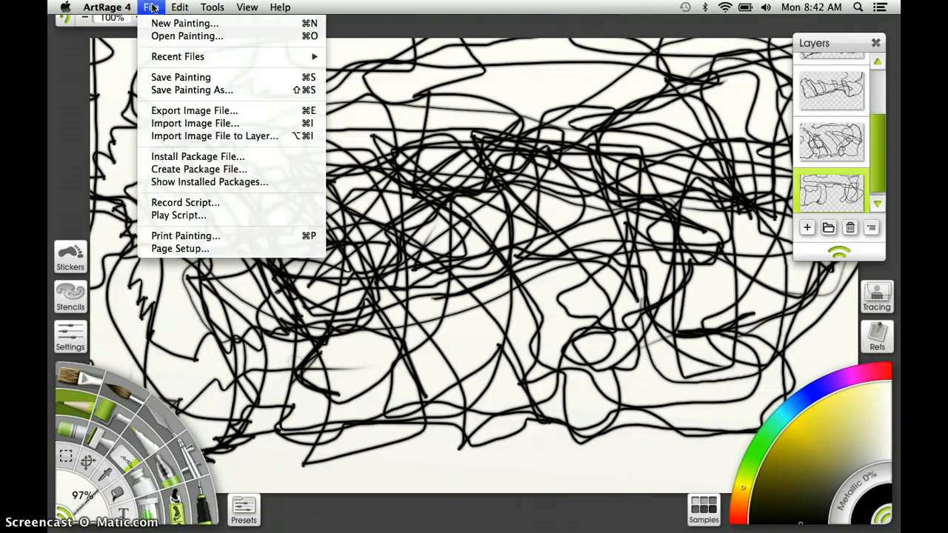
pyautogui.click(186, 111)
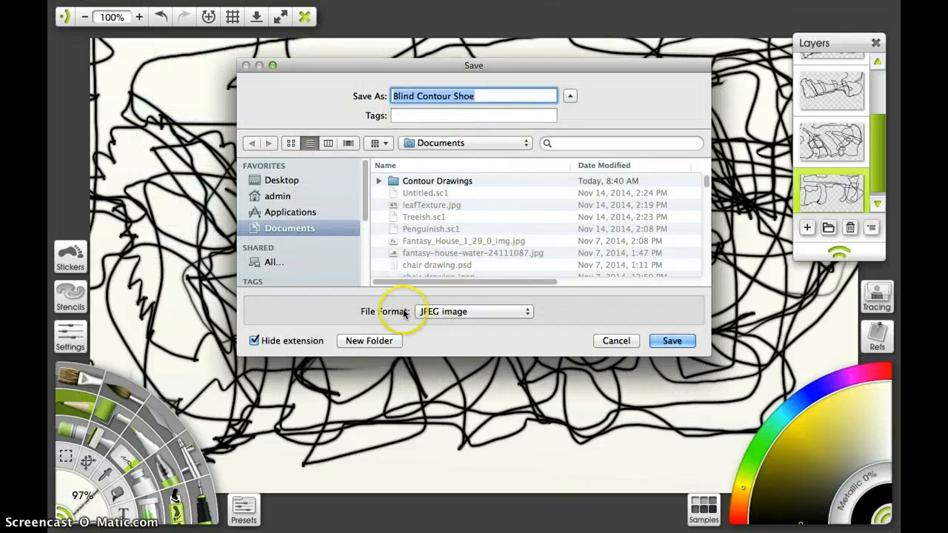
pyautogui.click(456, 314)
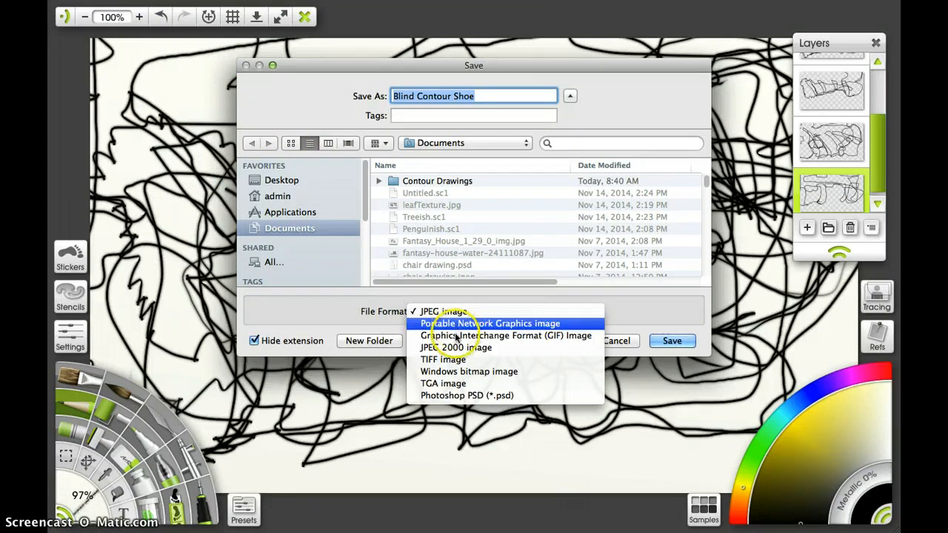
pyautogui.click(467, 398)
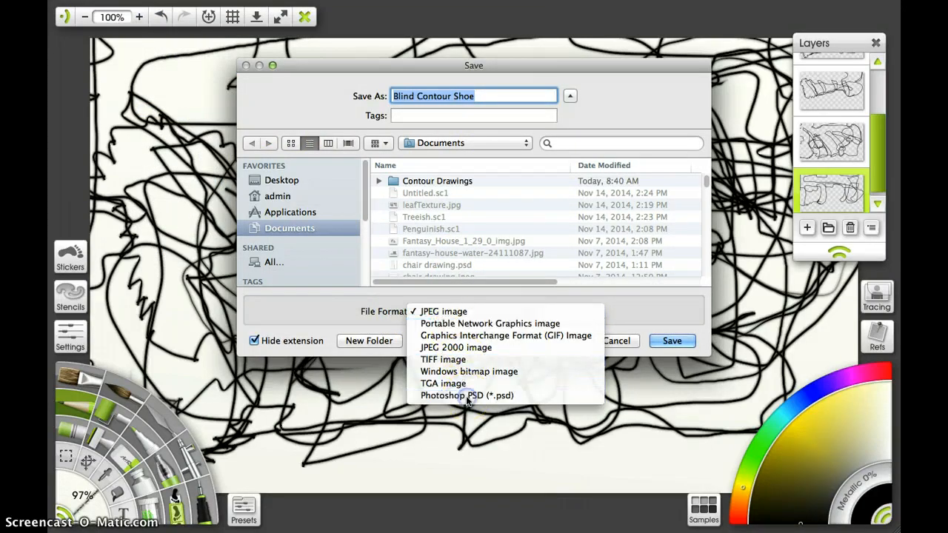
pyautogui.click(444, 182)
pyautogui.doubleClick(445, 183)
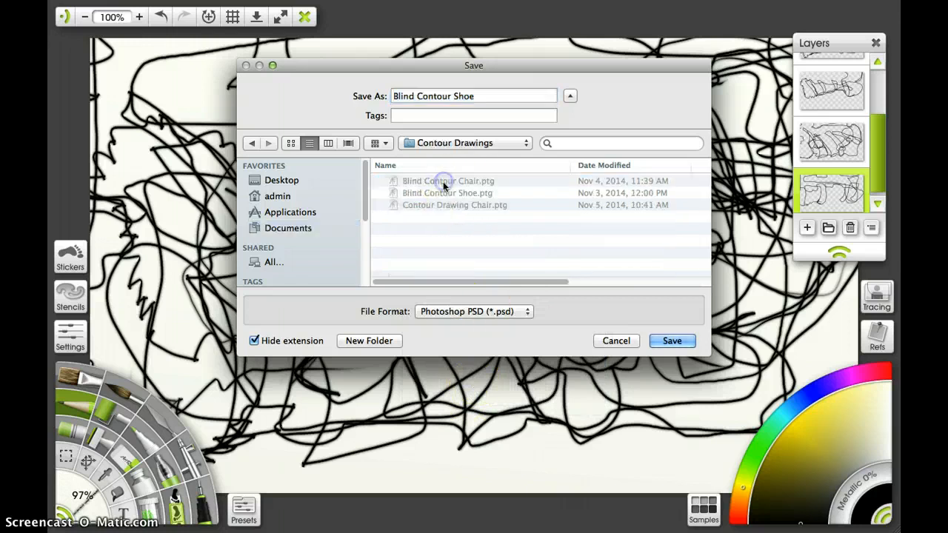
pyautogui.click(485, 99)
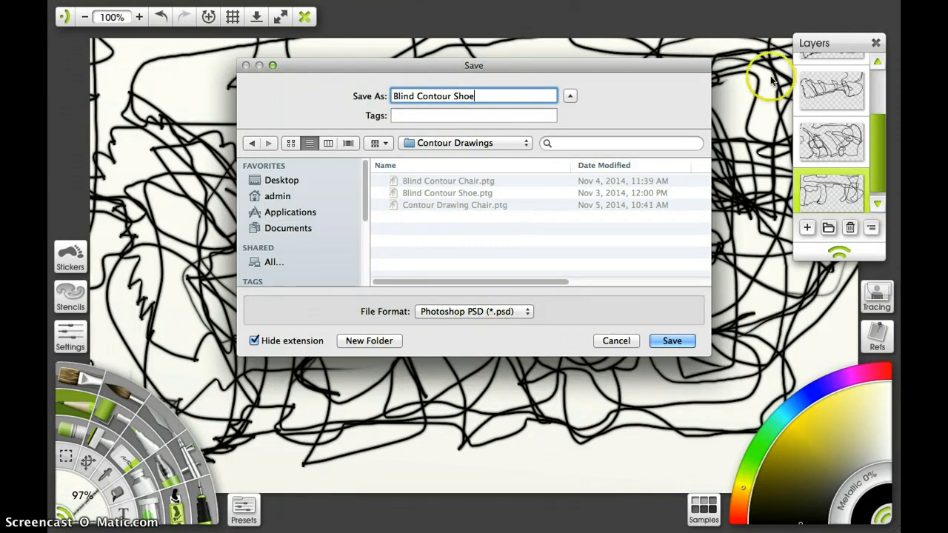
pyautogui.click(672, 341)
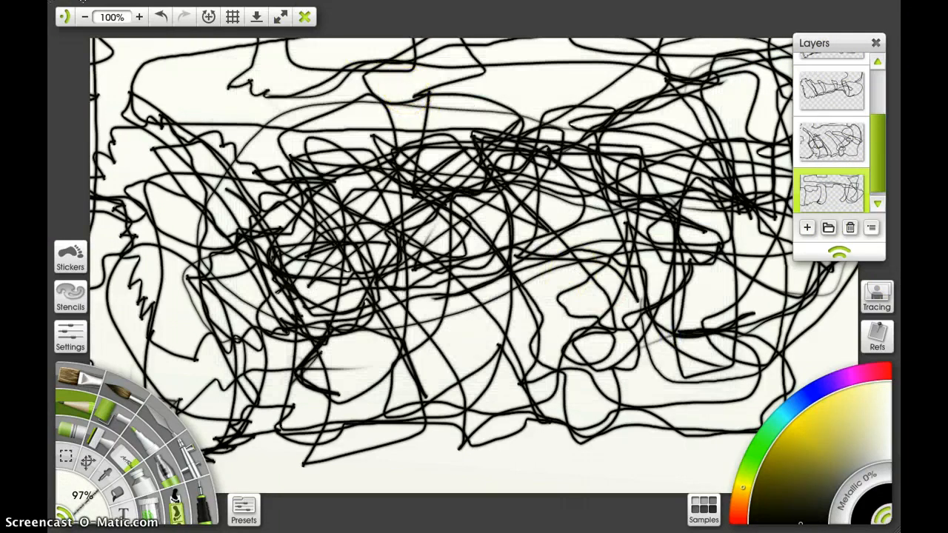
# Step: Open Blind Contour Chair.ptg from the Contour Drawings folder without saving the changes to the shoe painting
pyautogui.moveTo(115, 2)
pyautogui.click(151, 7)
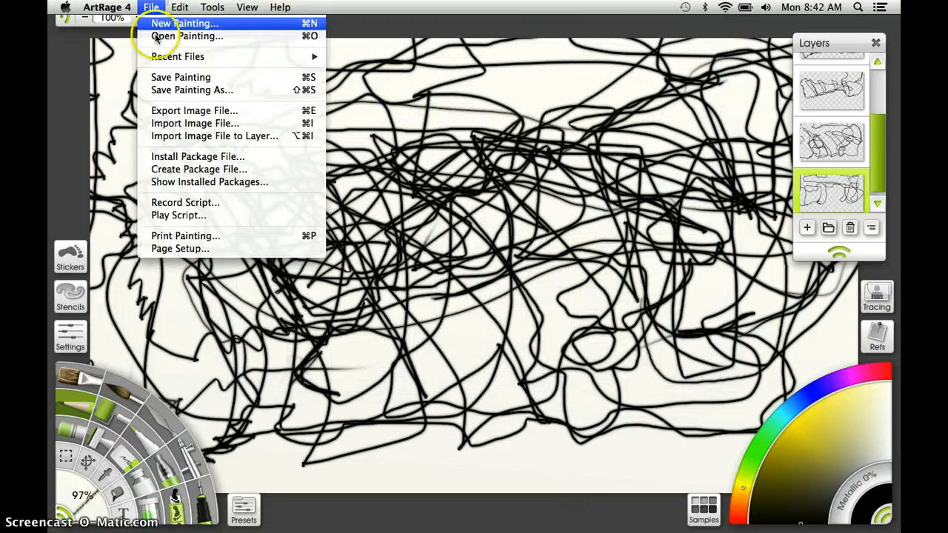
pyautogui.click(155, 36)
pyautogui.click(478, 298)
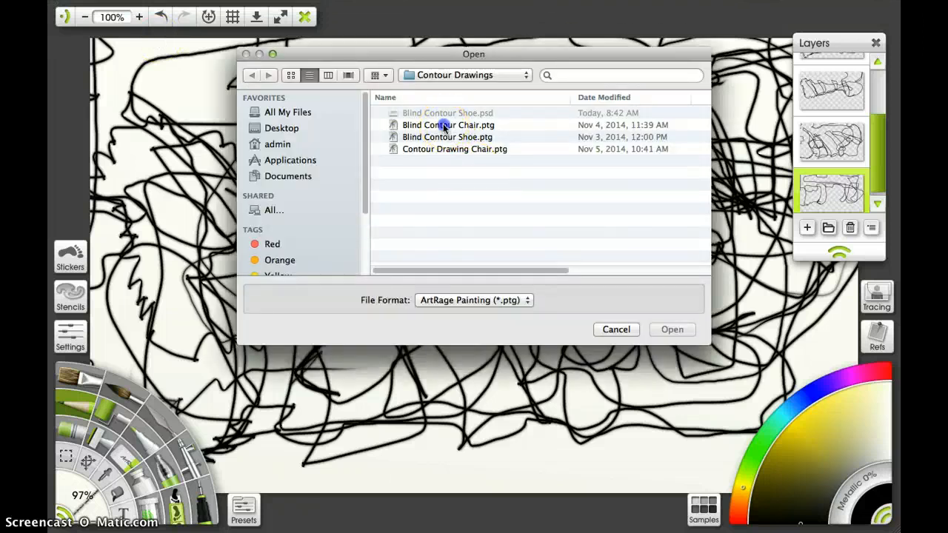
pyautogui.click(444, 126)
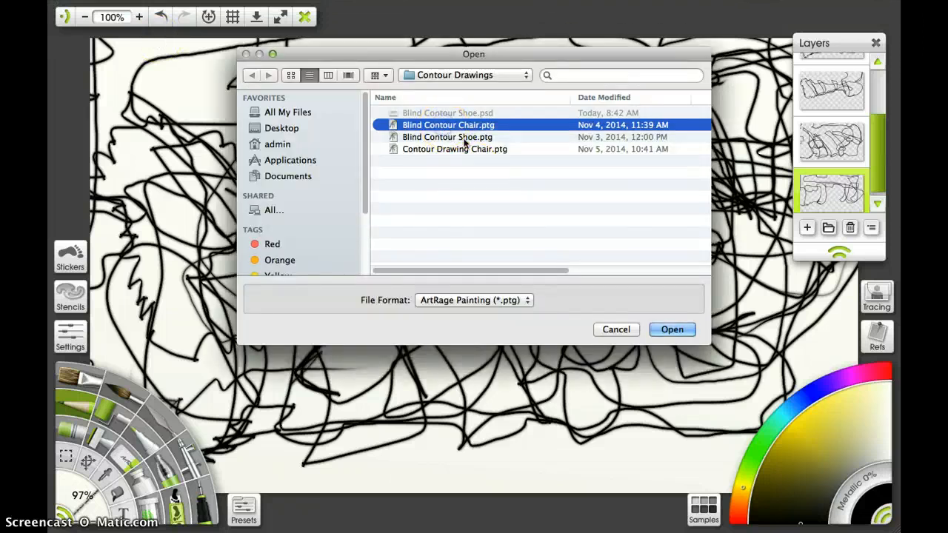
pyautogui.click(672, 330)
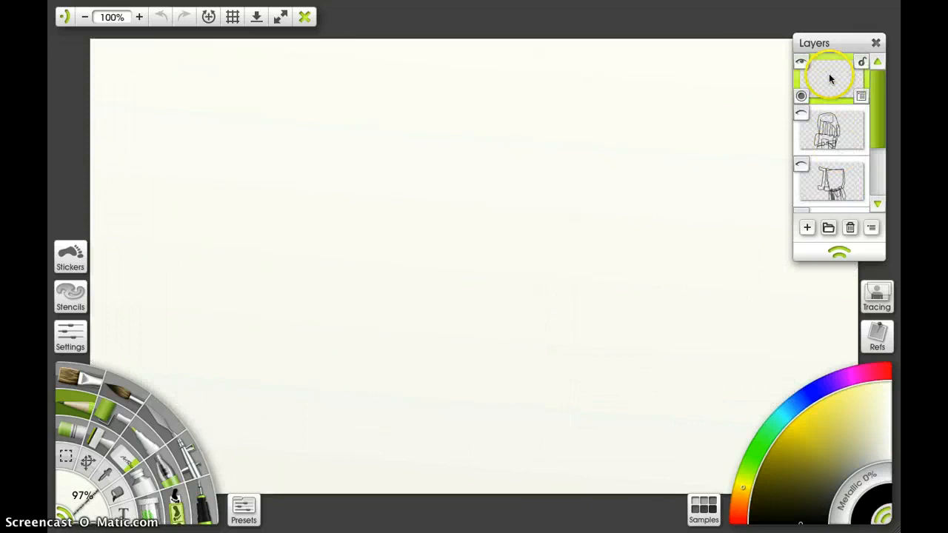
# Step: Delete the blank top layer of the chair painting and make all four hidden chair drawing layers visible
pyautogui.click(850, 228)
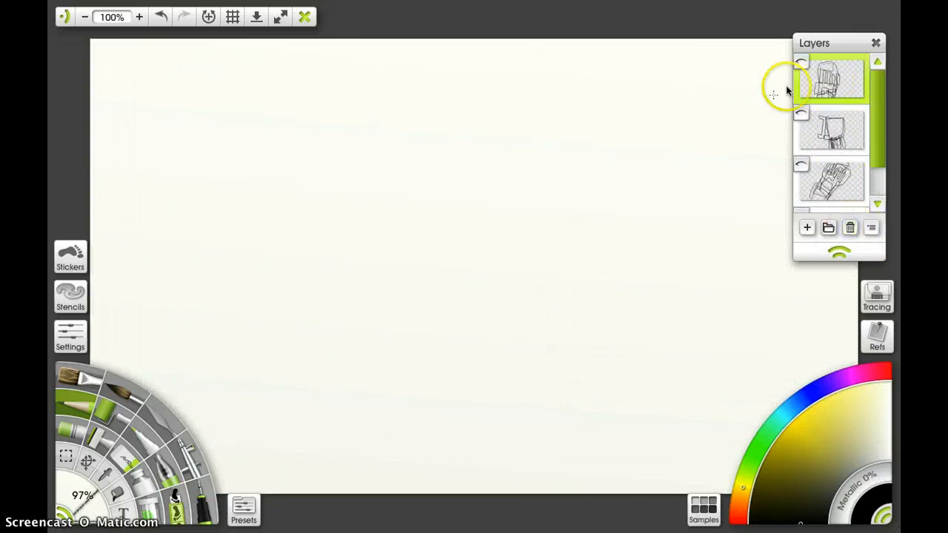
pyautogui.click(801, 66)
pyautogui.click(799, 113)
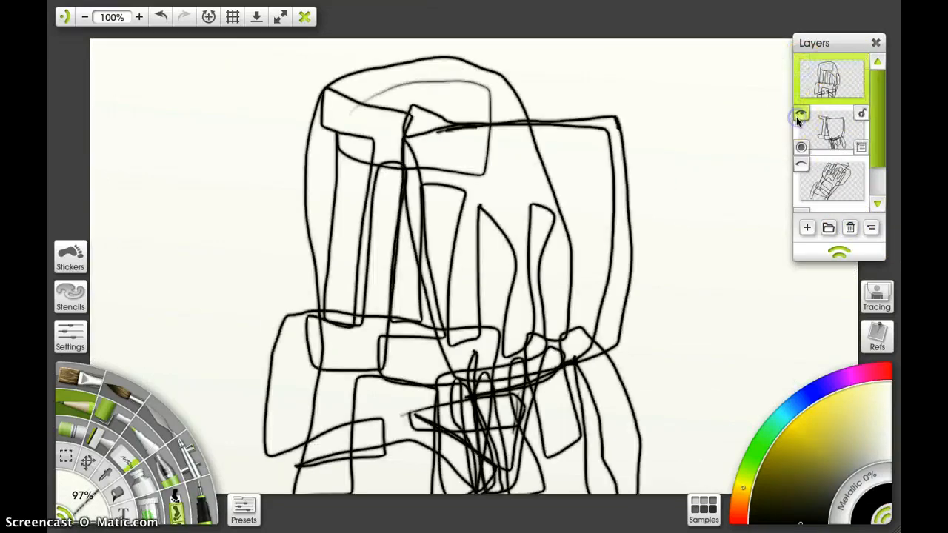
pyautogui.click(800, 164)
pyautogui.scroll(-3, 803, 181)
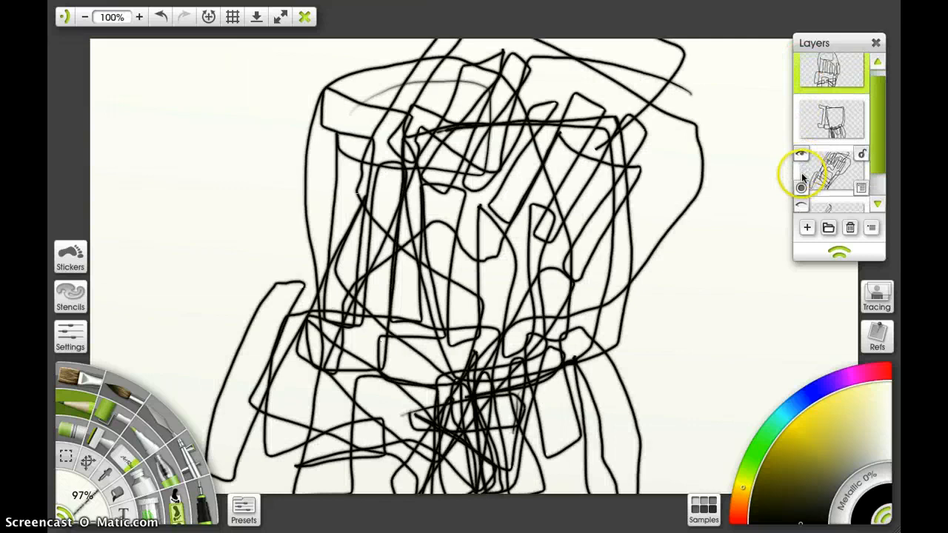
pyautogui.click(800, 191)
pyautogui.scroll(-1, 807, 190)
pyautogui.scroll(-1, 809, 190)
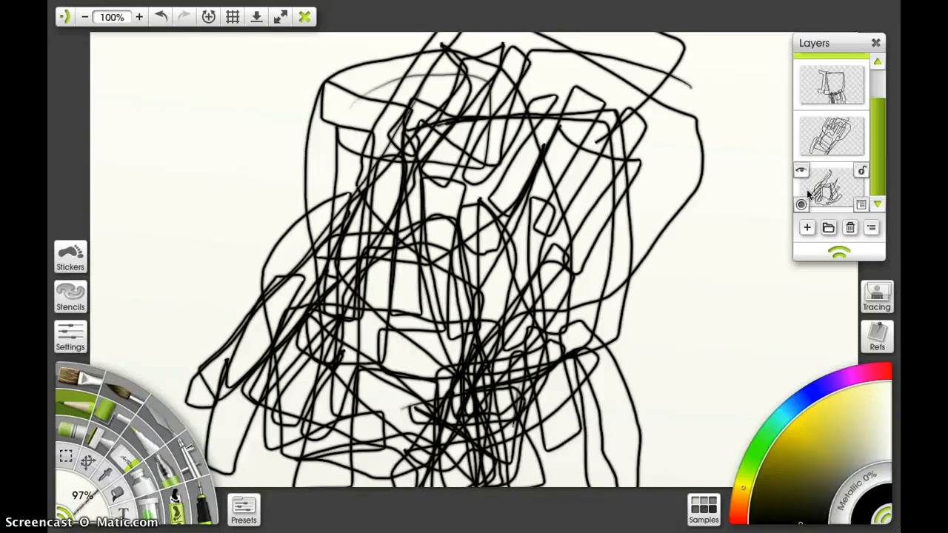
pyautogui.scroll(4, 807, 141)
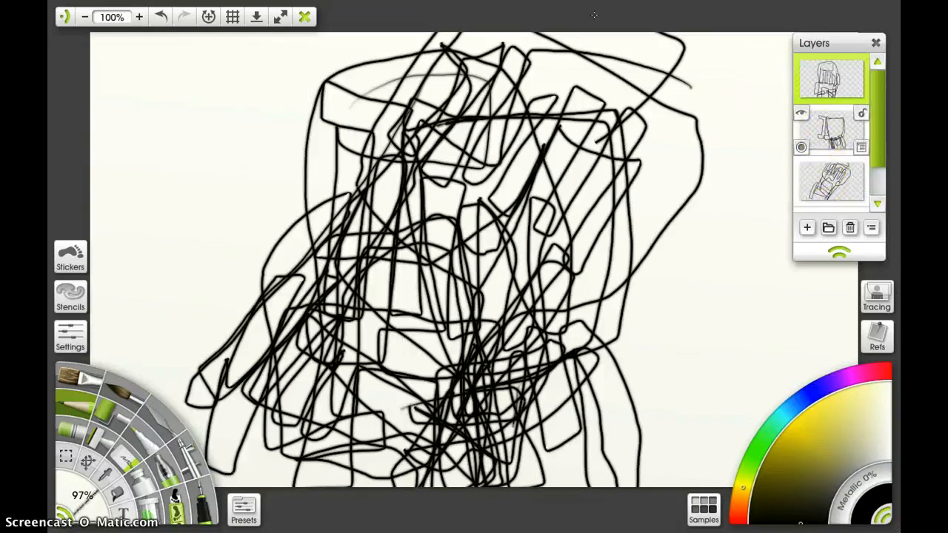
# Step: Export the painting as a Photoshop PSD named Blind Contour Chair into the Contour Drawings folder
pyautogui.click(151, 5)
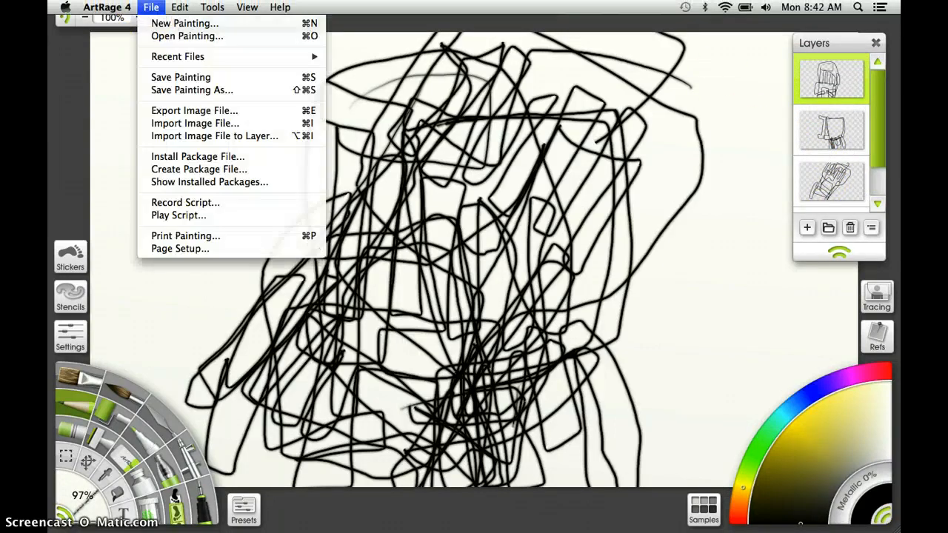
pyautogui.click(173, 111)
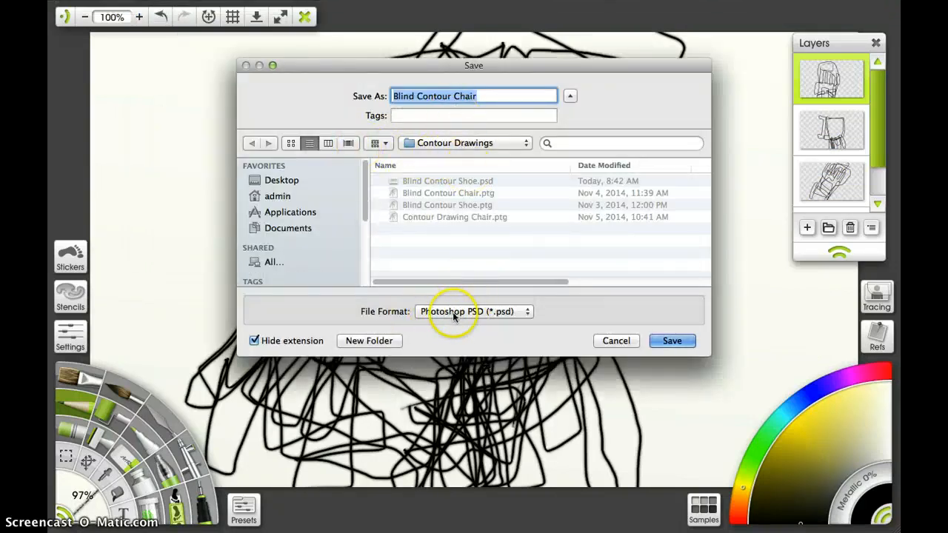
pyautogui.click(673, 341)
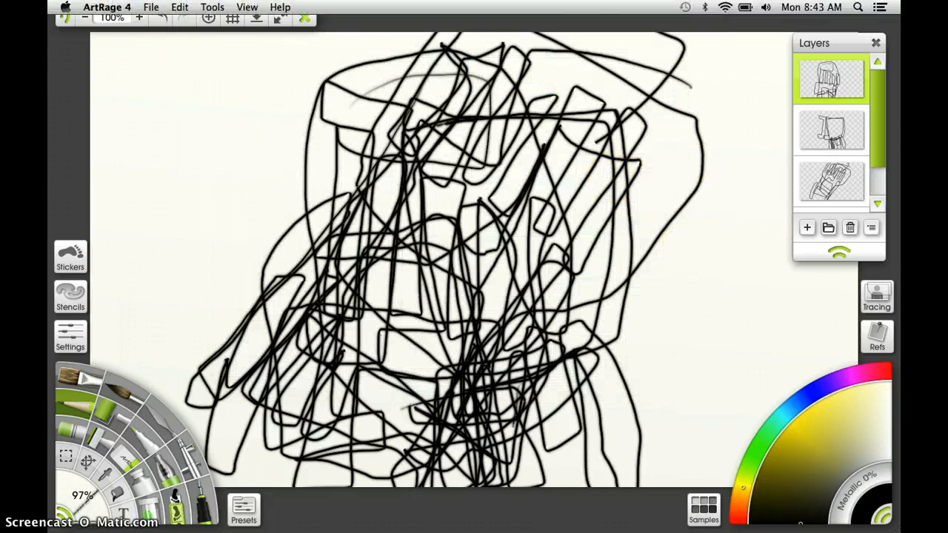
# Step: Open Contour Drawing Chair.ptg from the Contour Drawings folder without saving the changes to the blind contour chair painting
pyautogui.click(150, 7)
pyautogui.click(145, 34)
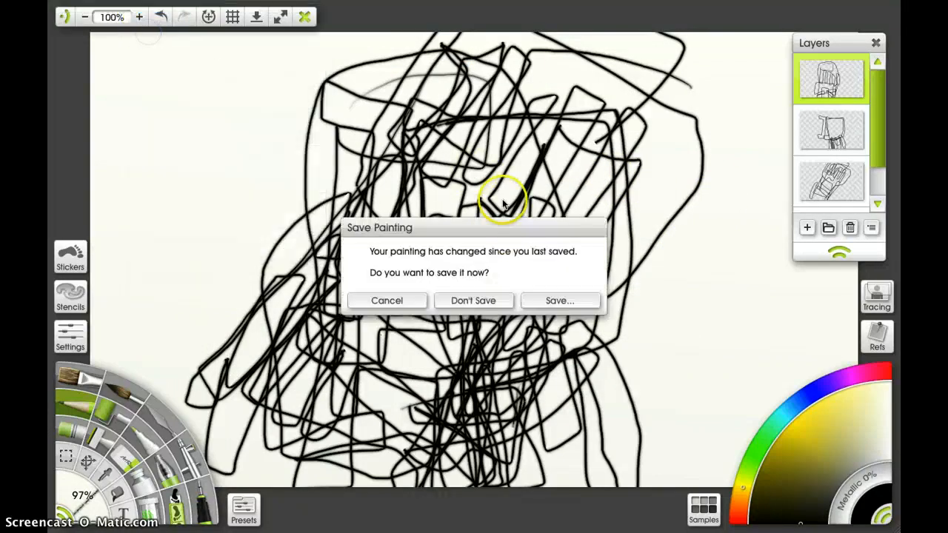
pyautogui.click(480, 301)
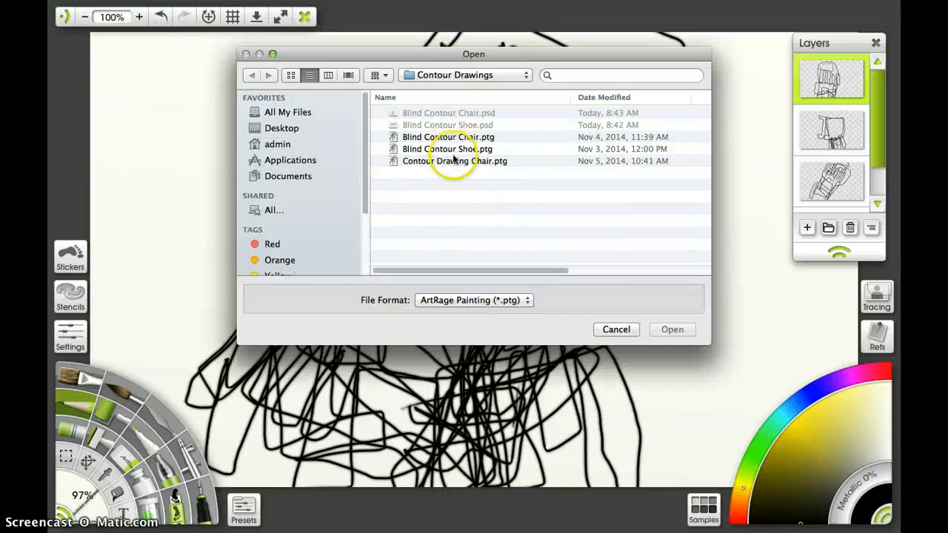
pyautogui.click(453, 164)
pyautogui.click(670, 329)
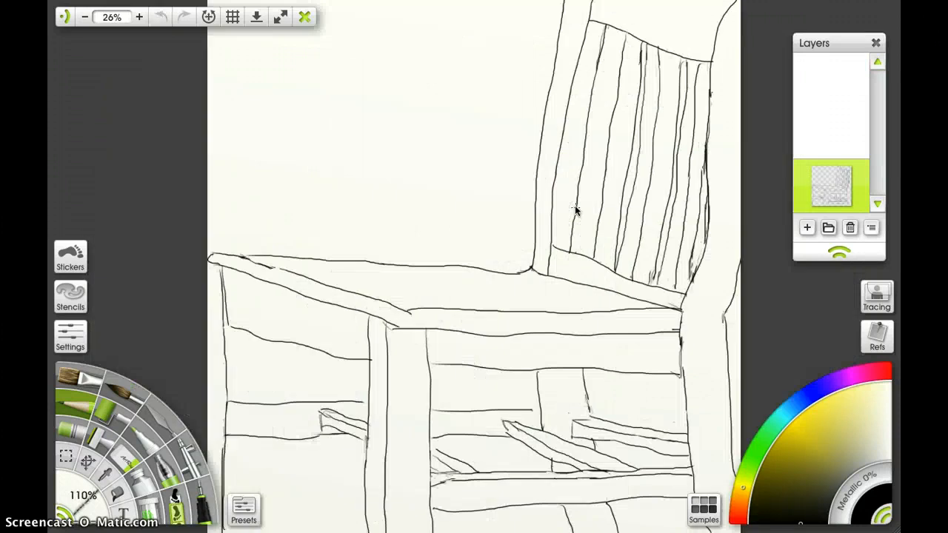
pyautogui.click(645, 201)
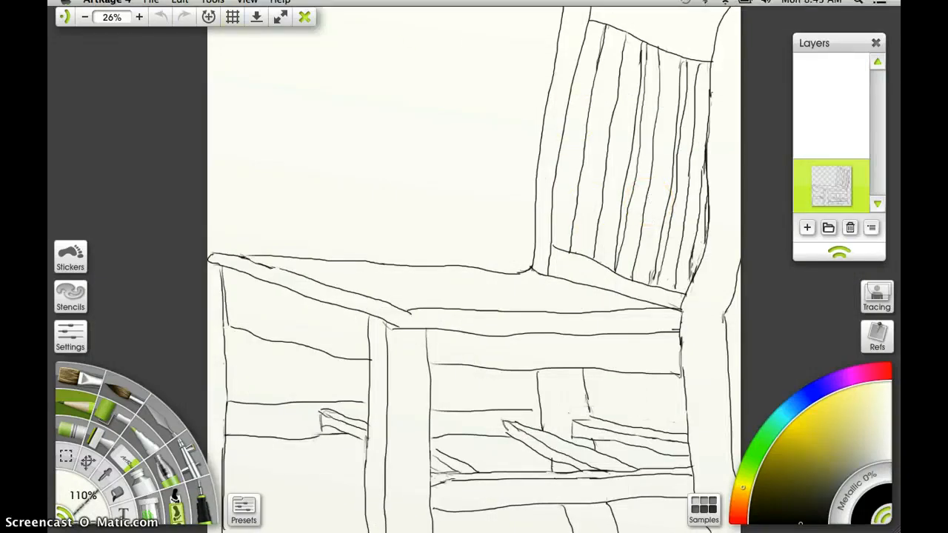
# Step: Export the painting as a Photoshop PSD named Contour Drawing Chair into the Contour Drawings folder
pyautogui.click(152, 6)
pyautogui.click(170, 112)
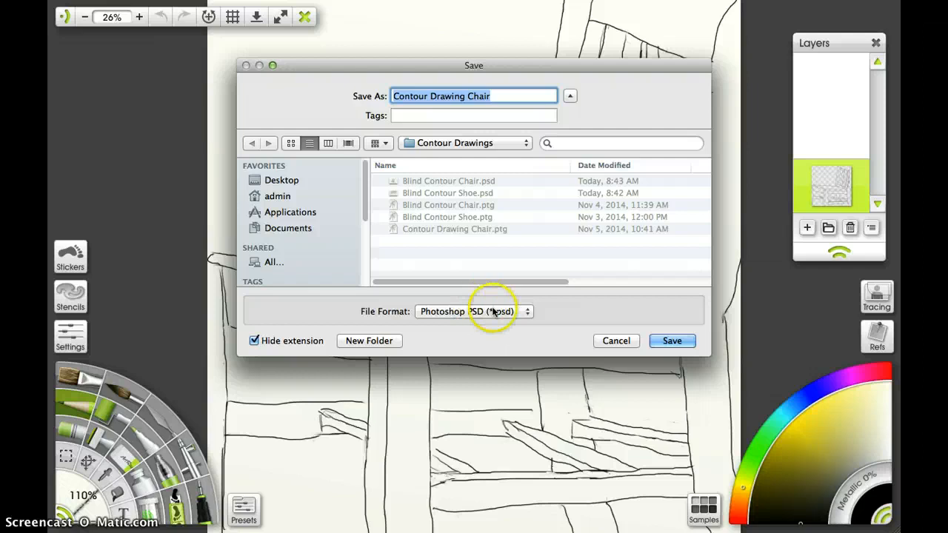
pyautogui.click(675, 344)
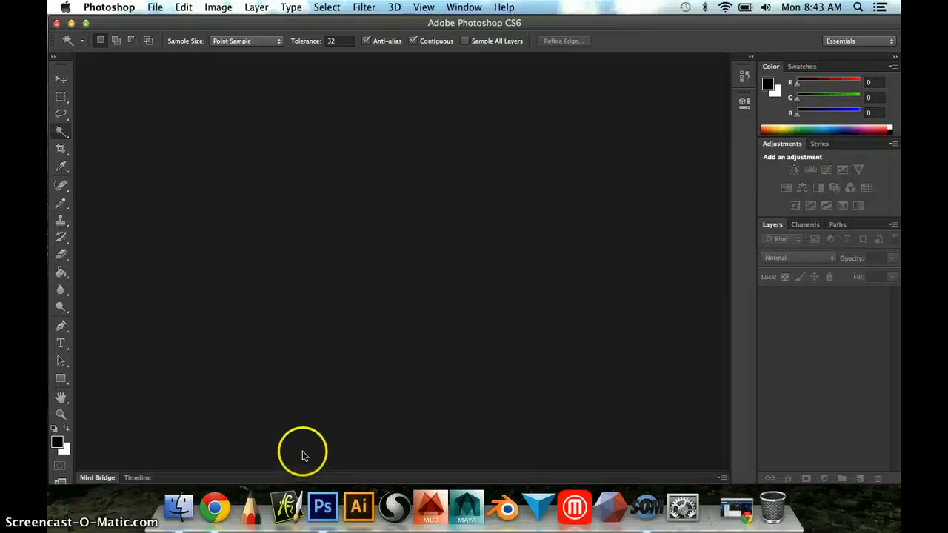
# Step: Switch to Photoshop and open Blind Contour Shoe.psd from the Contour Drawings folder
pyautogui.click(156, 7)
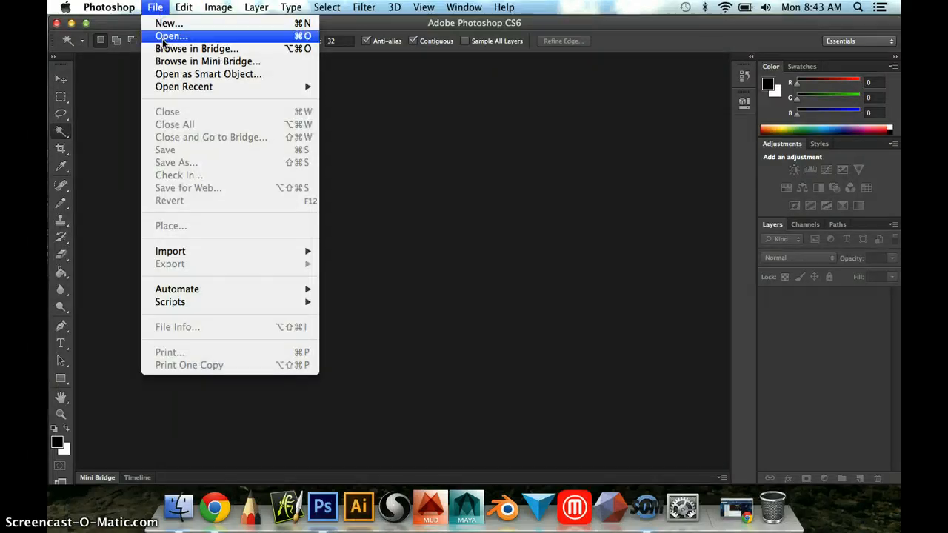
pyautogui.click(165, 40)
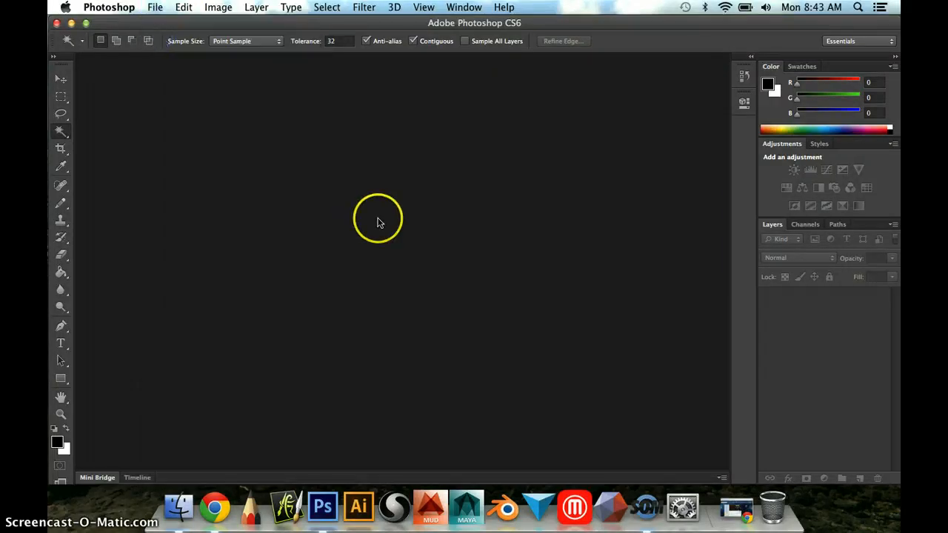
pyautogui.doubleClick(434, 117)
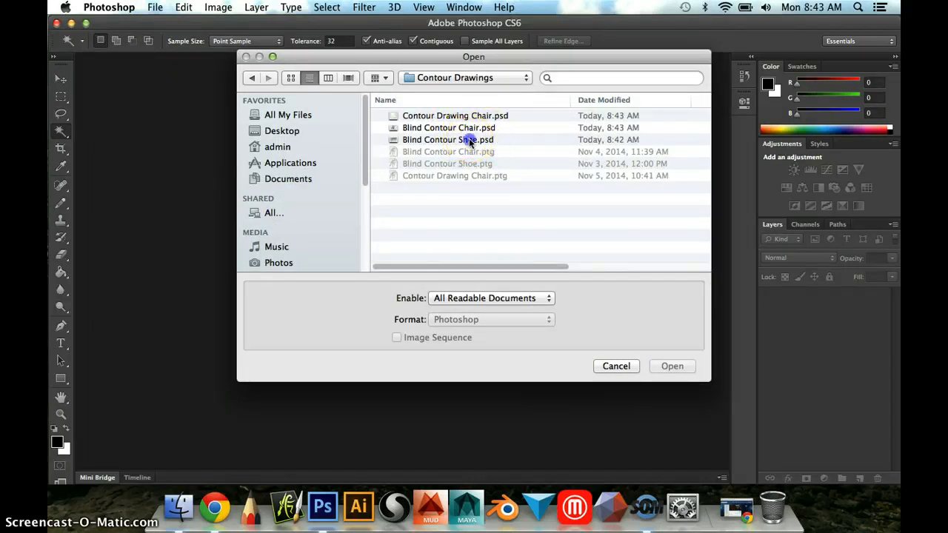
pyautogui.click(469, 142)
pyautogui.click(680, 367)
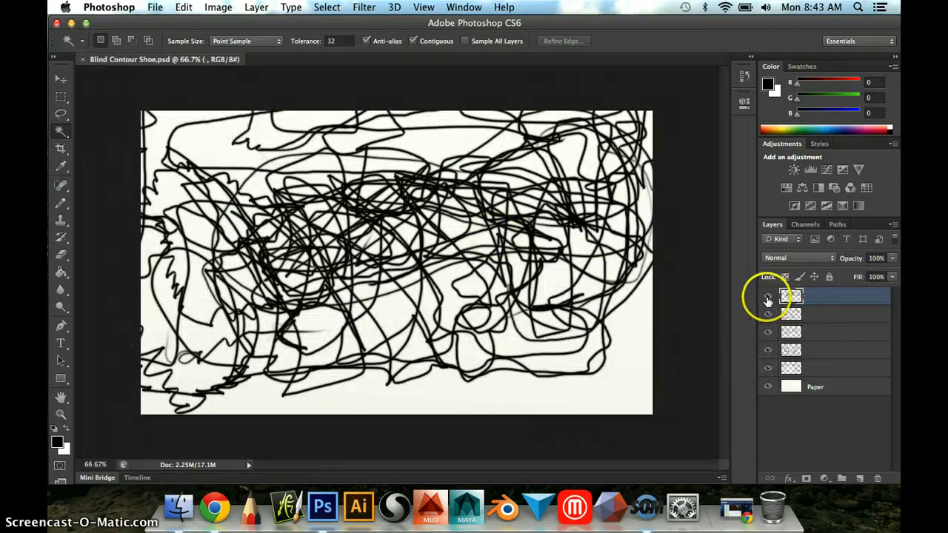
# Step: Hide all five shoe drawing layers, keeping only the Paper layer visible
pyautogui.moveTo(767, 299); pyautogui.dragTo(767, 376)
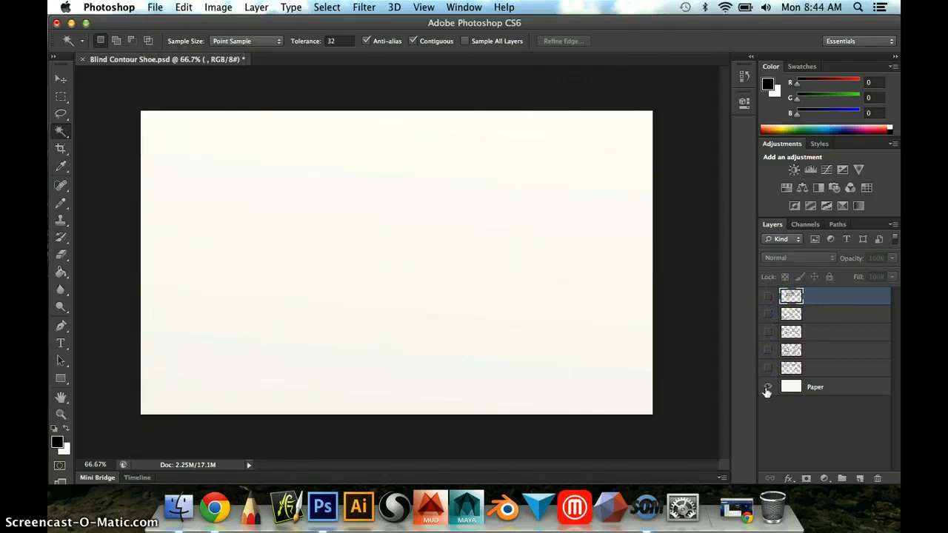
pyautogui.click(771, 371)
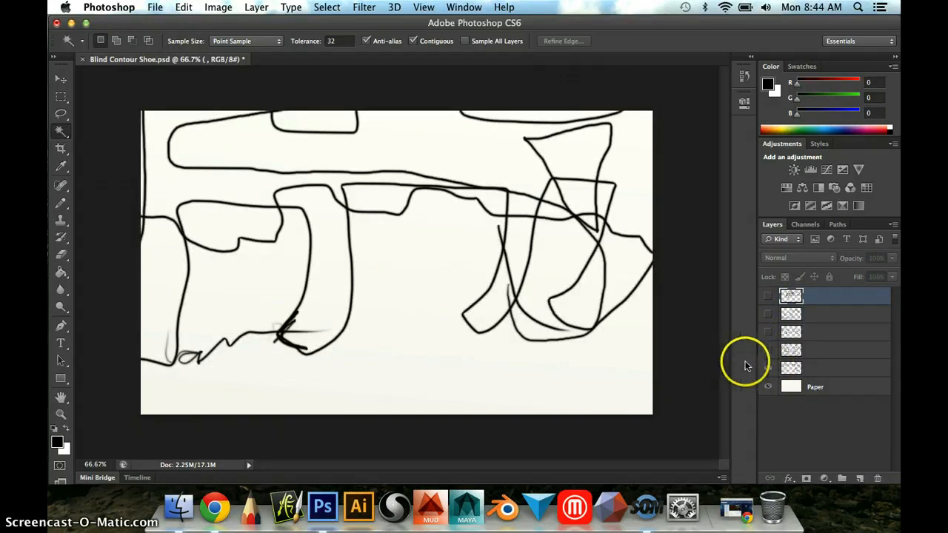
pyautogui.click(771, 373)
pyautogui.click(770, 369)
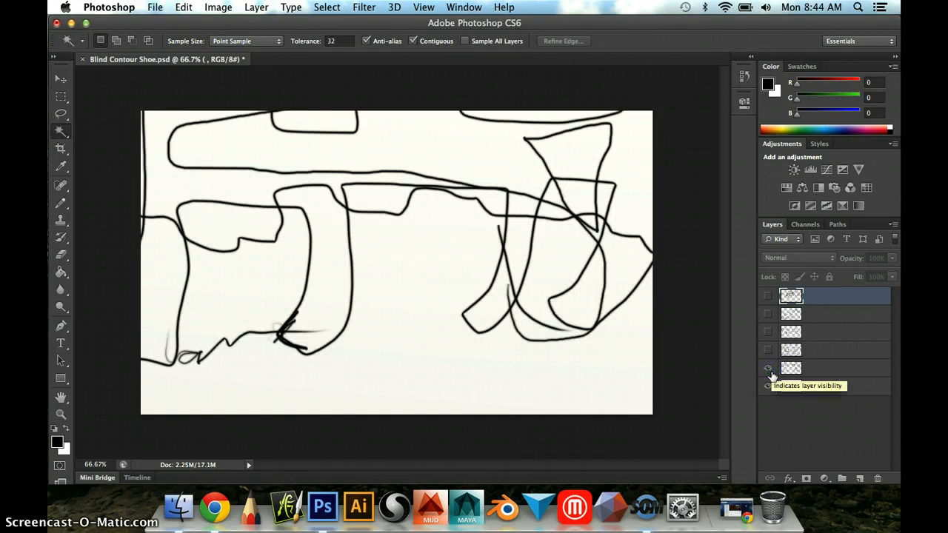
pyautogui.click(770, 370)
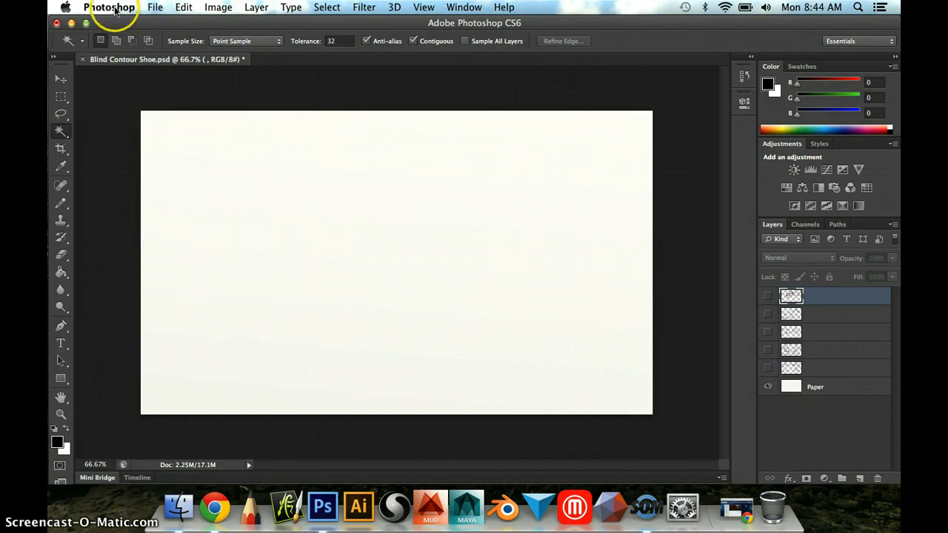
# Step: Open Blind Contour Chair.psd from the Contour Drawings folder
pyautogui.click(155, 7)
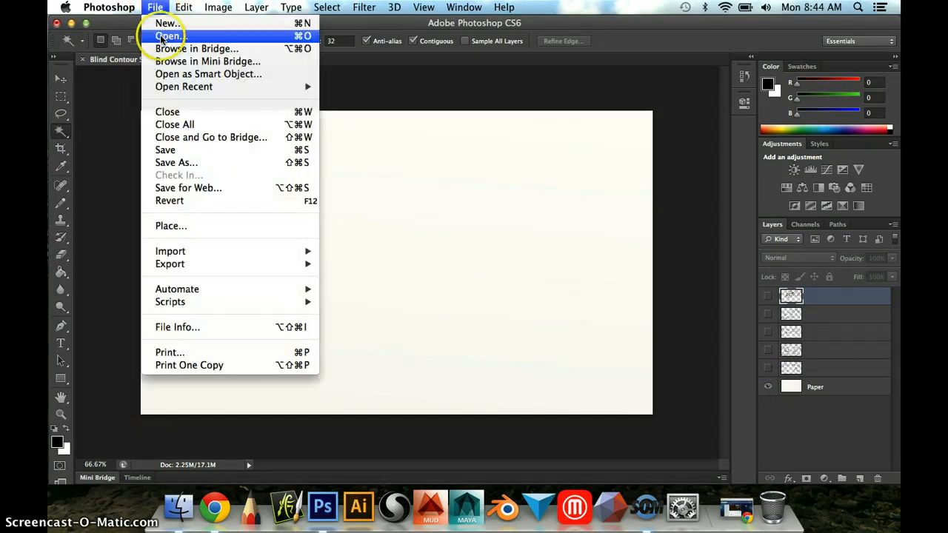
pyautogui.click(161, 37)
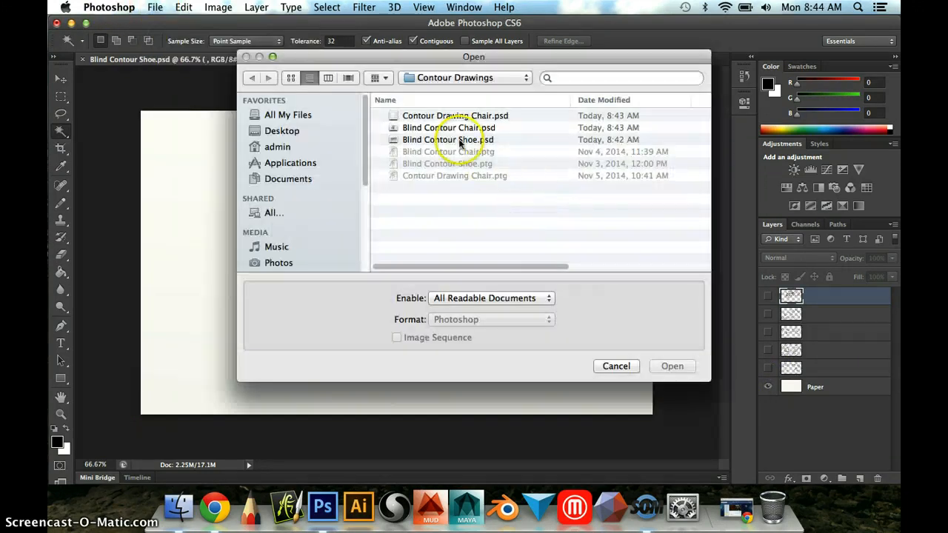
pyautogui.click(450, 127)
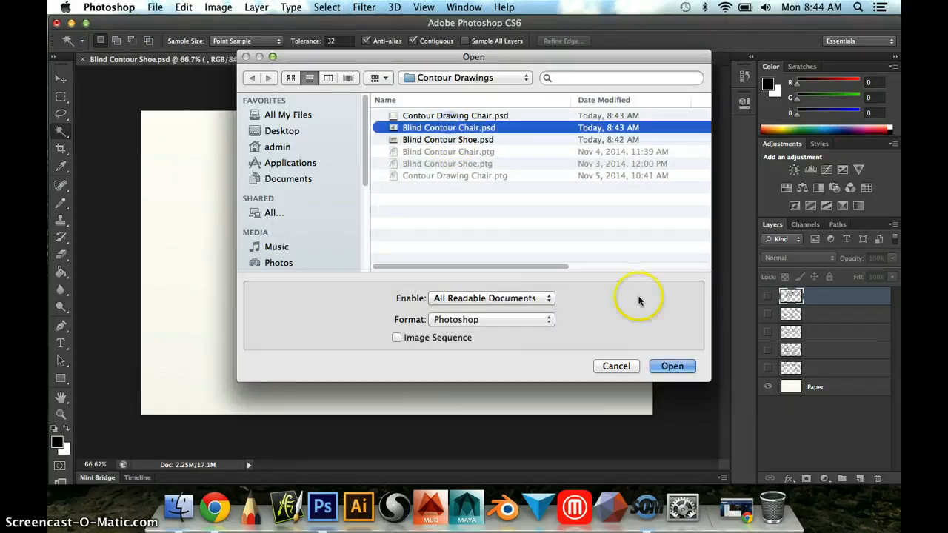
pyautogui.click(671, 366)
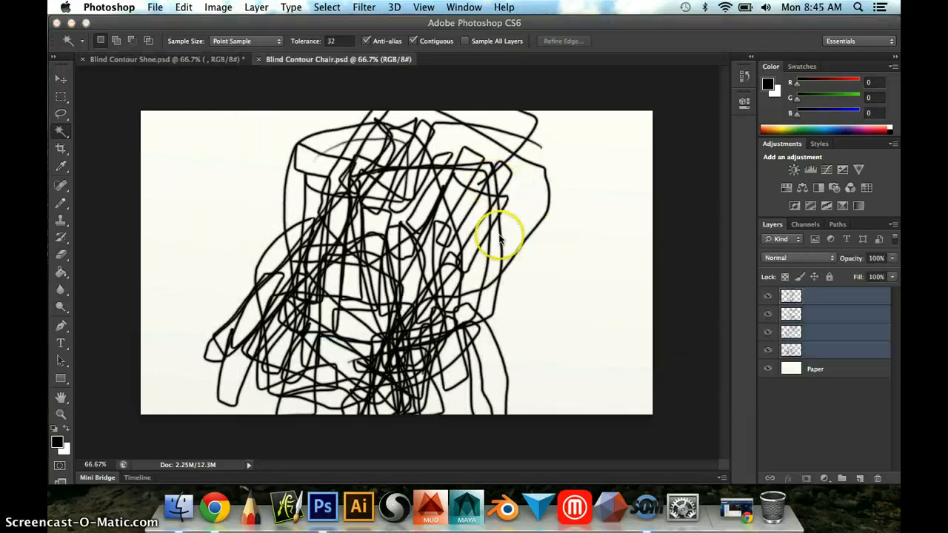
# Step: Hide all but the lowest chair drawing layer and copy the four selected chair layers into Blind Contour Shoe.psd with the Move tool
pyautogui.moveTo(769, 296); pyautogui.dragTo(771, 337)
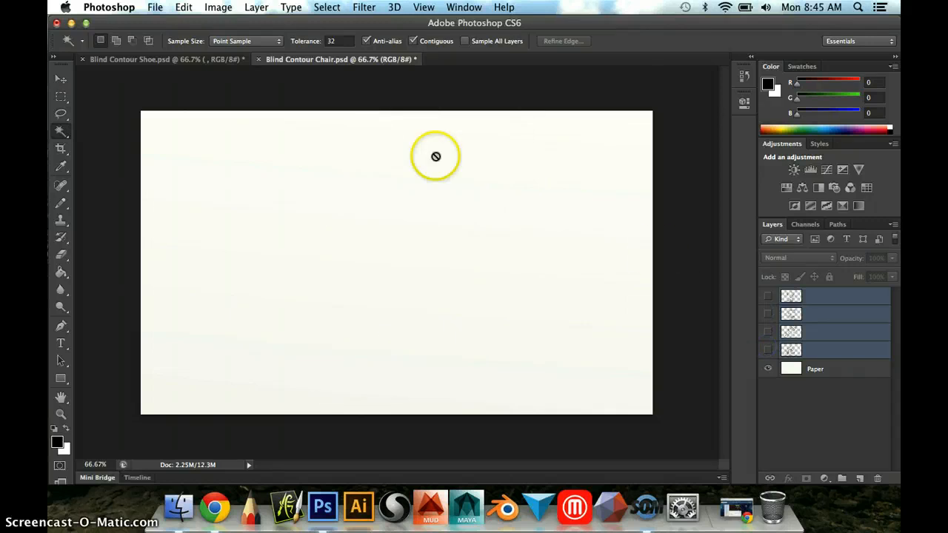
pyautogui.click(767, 349)
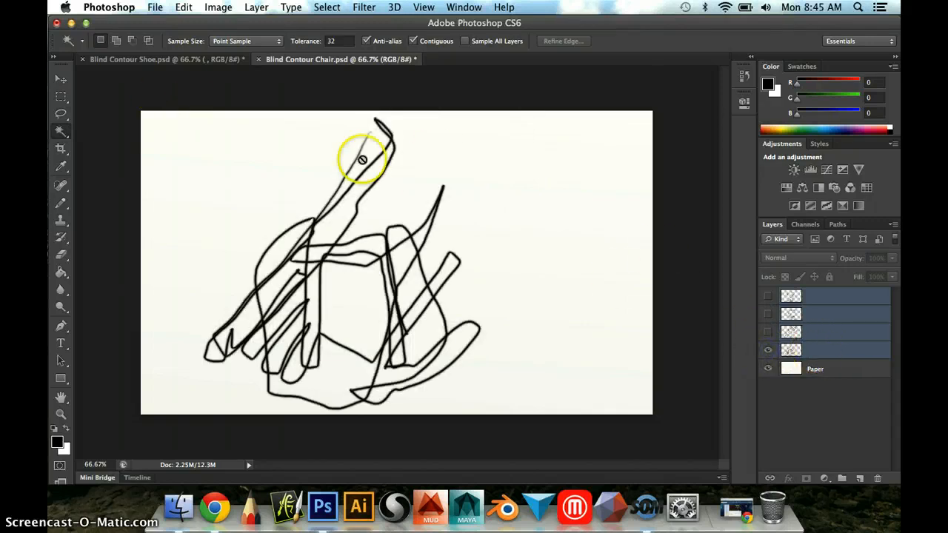
pyautogui.click(59, 80)
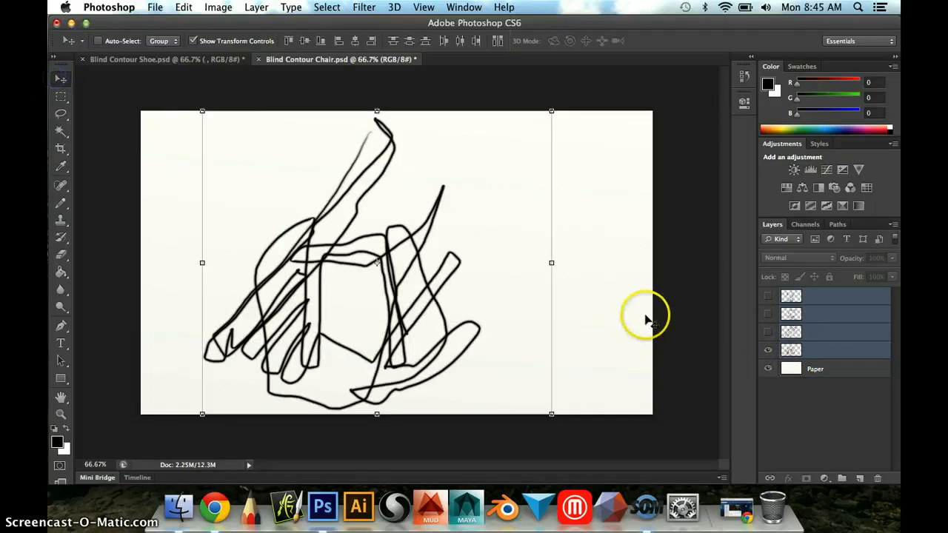
pyautogui.click(805, 348)
pyautogui.click(359, 243)
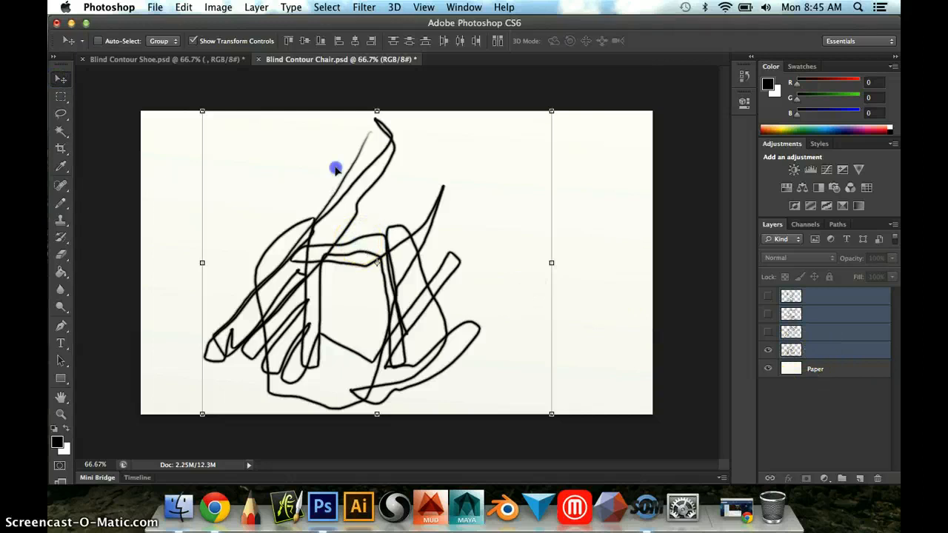
pyautogui.moveTo(335, 169)
pyautogui.mouseDown()
pyautogui.moveTo(229, 59)
pyautogui.moveTo(317, 194)
pyautogui.moveTo(395, 237)
pyautogui.moveTo(374, 243)
pyautogui.mouseUp()
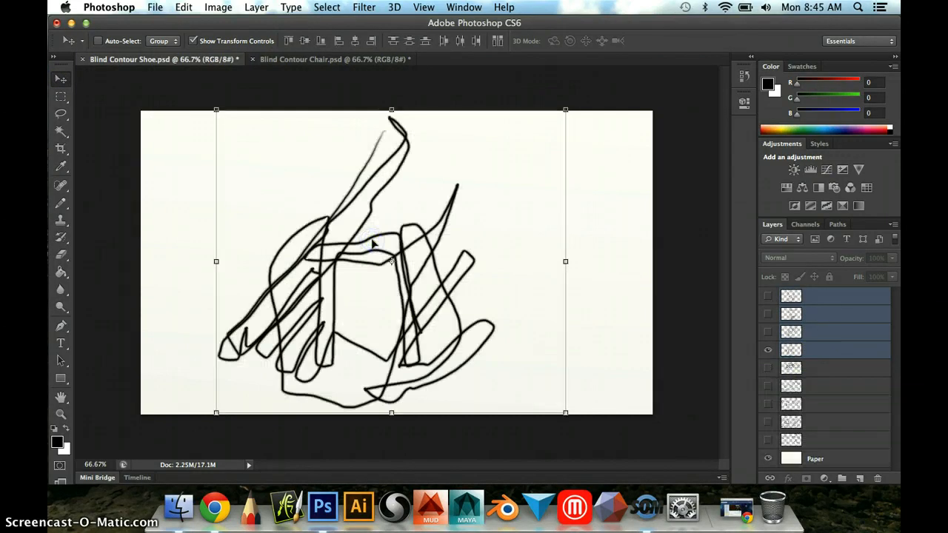
# Step: Show the copied chair layers in Blind Contour Shoe.psd to check them, and hide all four again with only Paper left visible
pyautogui.click(769, 332)
pyautogui.click(769, 315)
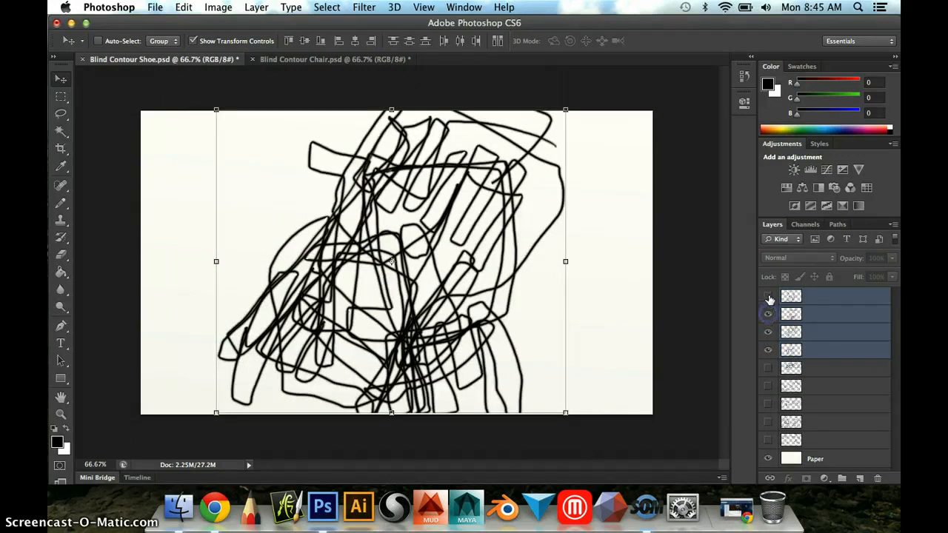
pyautogui.click(769, 297)
pyautogui.click(769, 297)
pyautogui.click(767, 315)
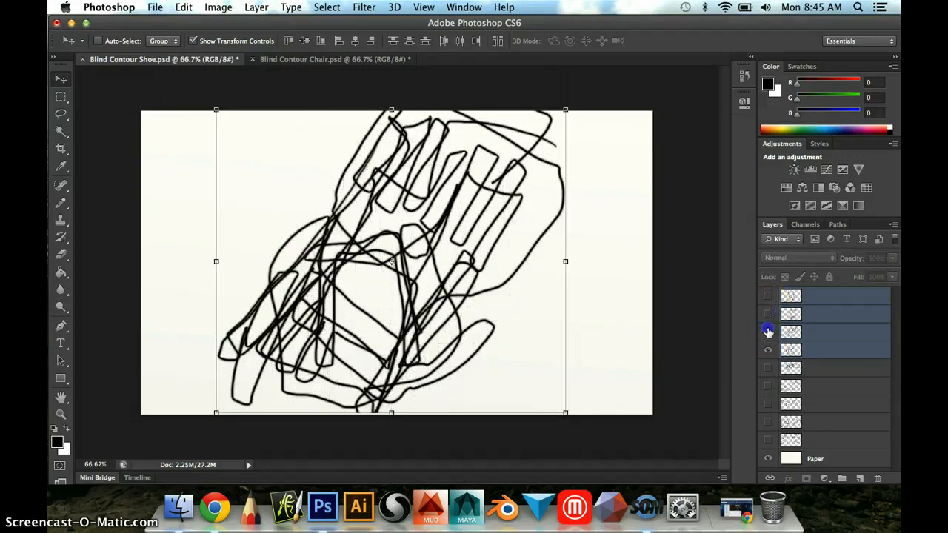
pyautogui.click(767, 332)
pyautogui.click(766, 350)
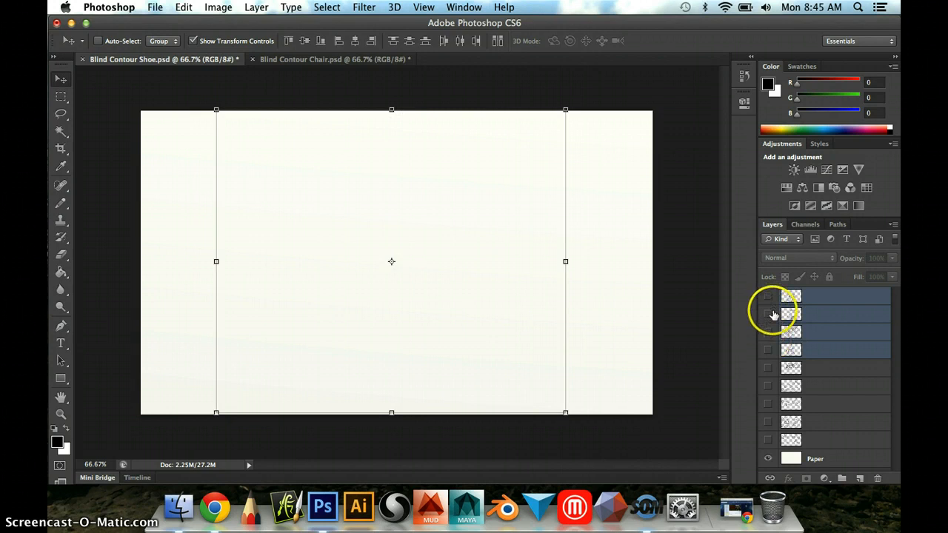
pyautogui.click(769, 441)
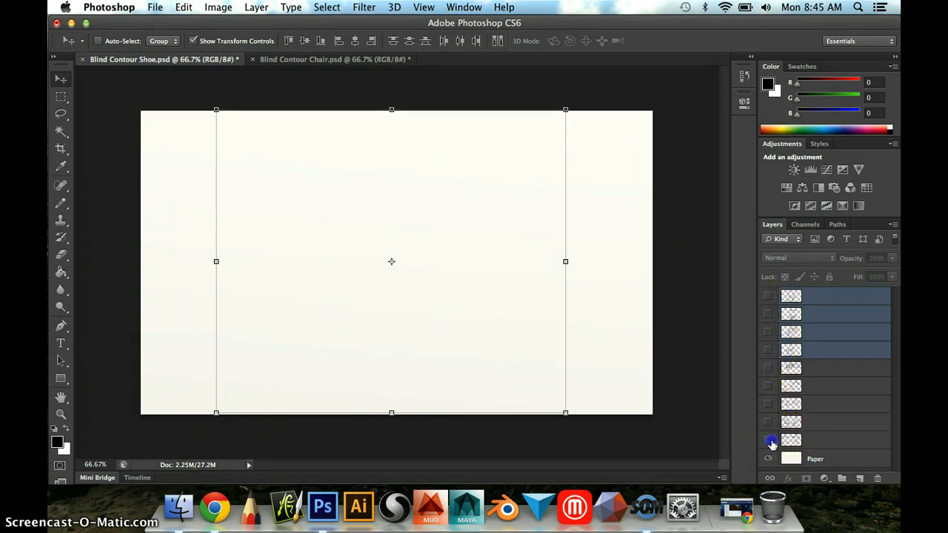
pyautogui.click(773, 443)
# Step: Open Contour Drawing Chair.psd and copy its drawing layer into Blind Contour Shoe.psd
pyautogui.click(159, 7)
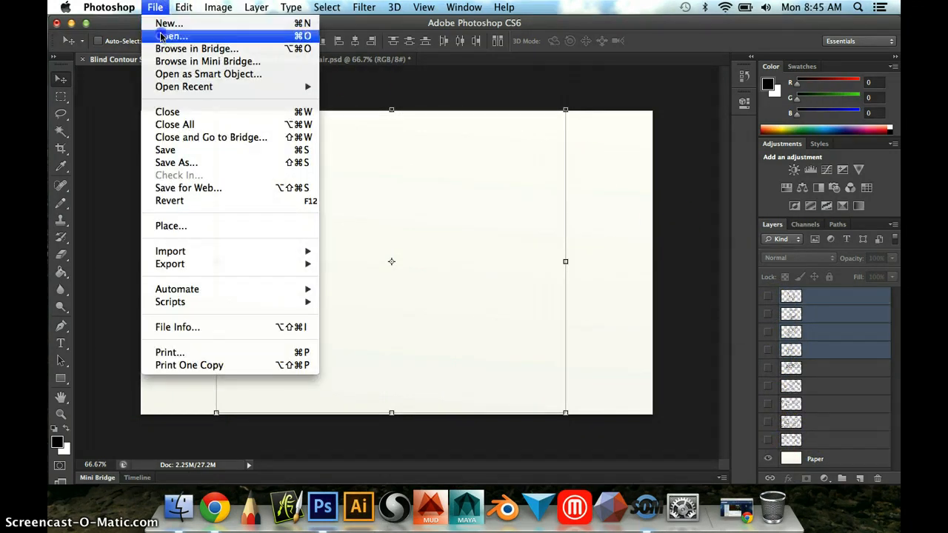
pyautogui.click(169, 34)
pyautogui.click(462, 116)
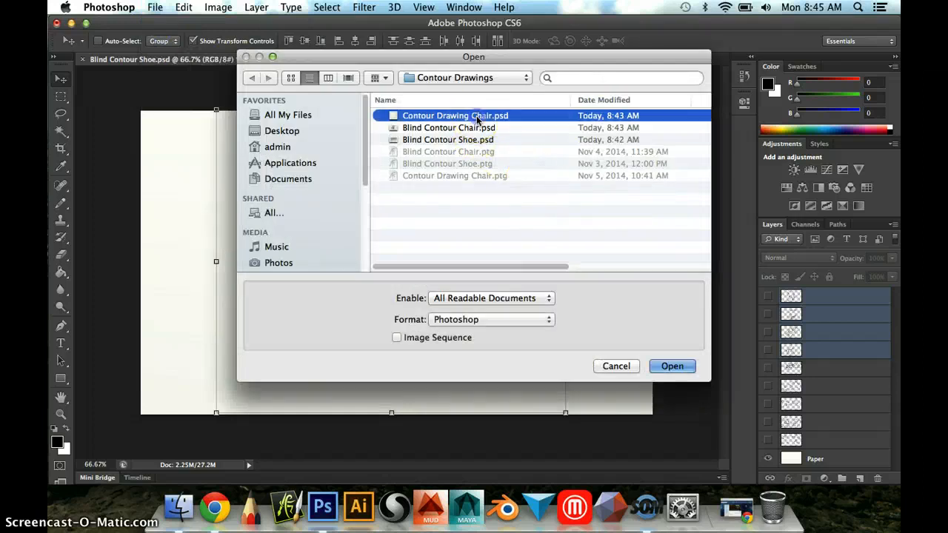
pyautogui.click(688, 366)
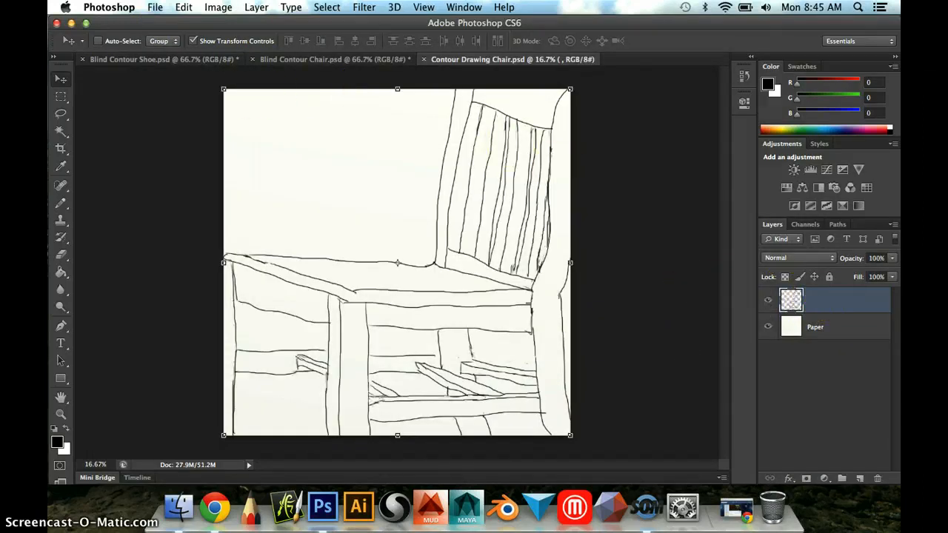
pyautogui.click(506, 277)
pyautogui.moveTo(507, 278)
pyautogui.mouseDown()
pyautogui.moveTo(330, 61)
pyautogui.moveTo(230, 64)
pyautogui.moveTo(422, 258)
pyautogui.moveTo(432, 235)
pyautogui.moveTo(493, 295)
pyautogui.moveTo(515, 282)
pyautogui.mouseUp()
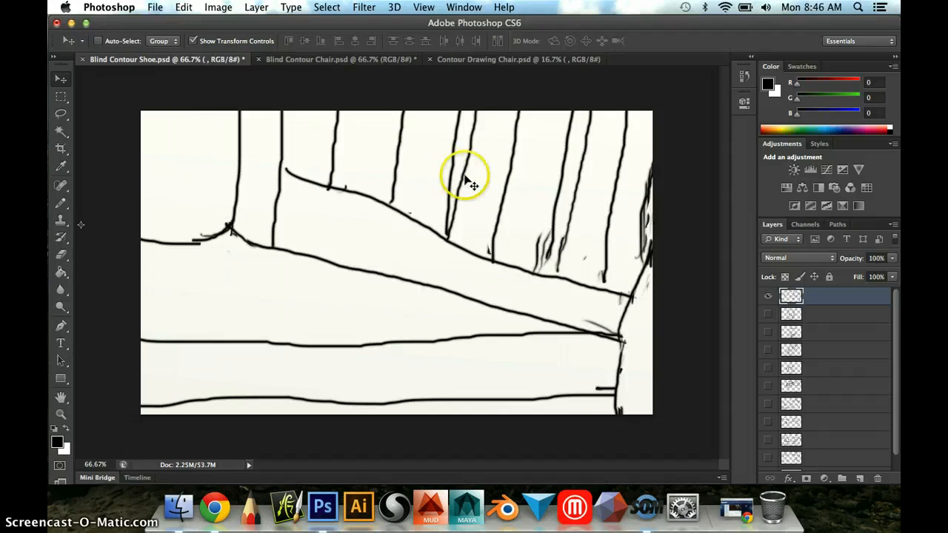
# Step: Scale the copied contour chair drawing proportionally with Free Transform, trying 50% and 35% and settling on 25%
pyautogui.press('super+t')
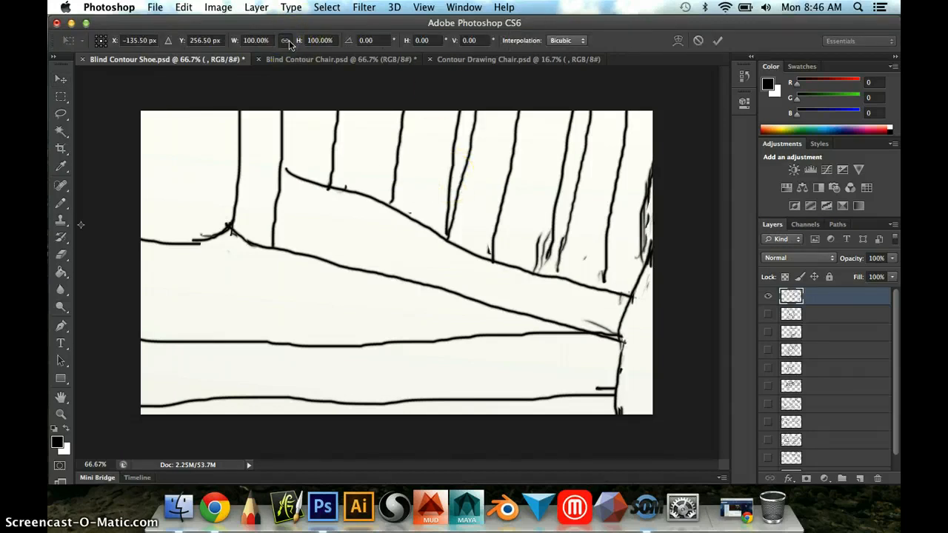
pyautogui.write('50')
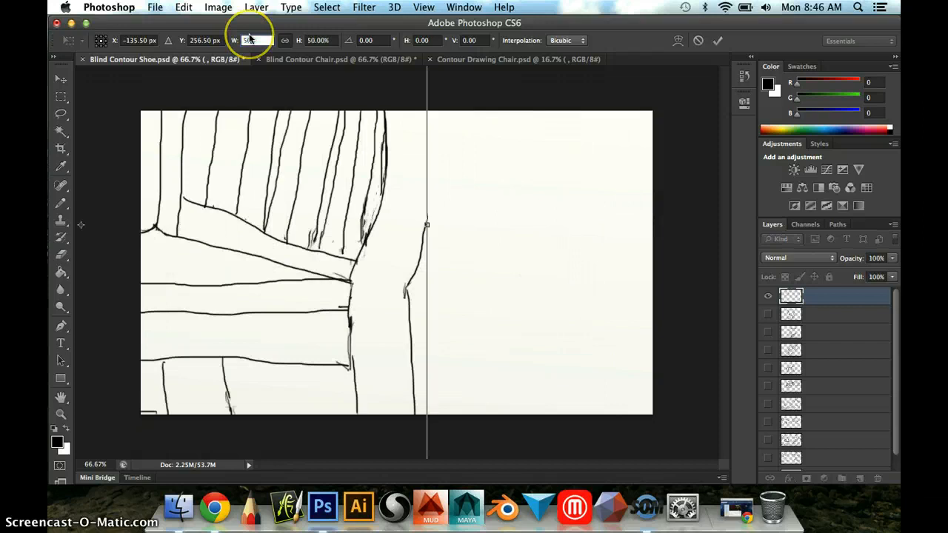
pyautogui.moveTo(321, 170); pyautogui.dragTo(485, 220)
pyautogui.click(250, 40)
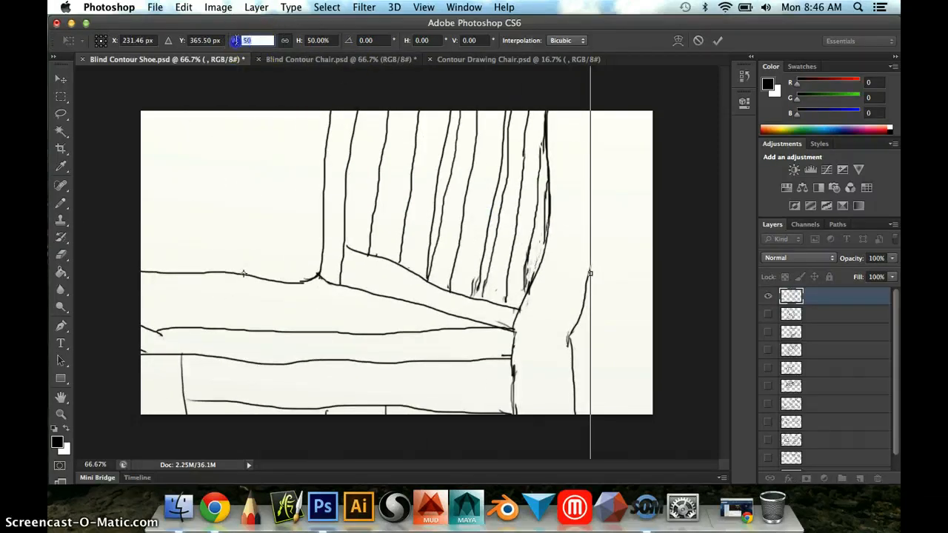
pyautogui.write('35')
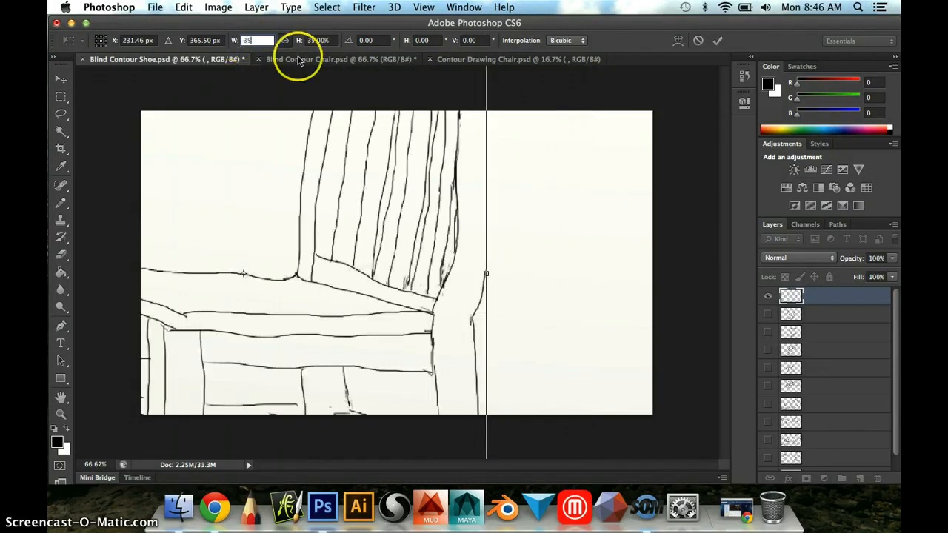
pyautogui.click(220, 40)
pyautogui.write('25')
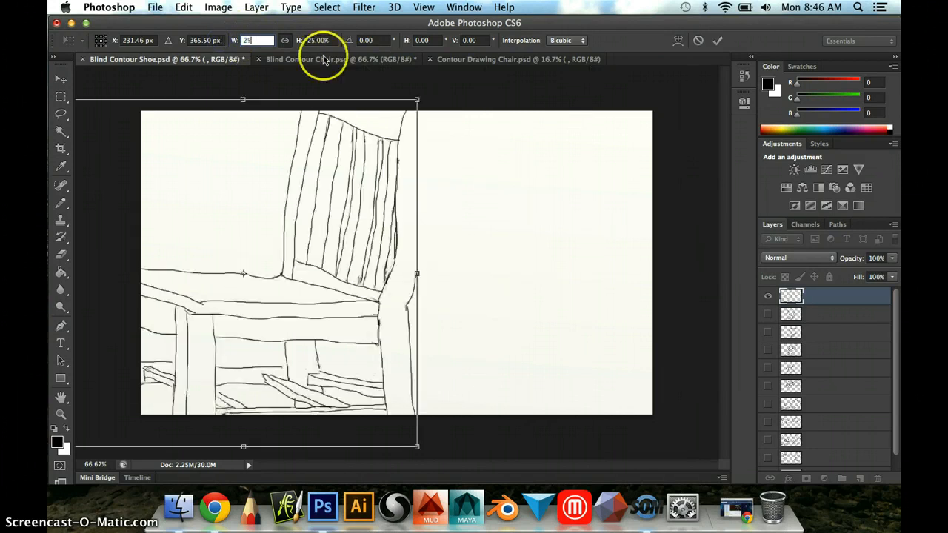
# Step: Fit the chair drawing to the canvas height at about 22% scale near the canvas centre, and hide its layer
pyautogui.moveTo(370, 169); pyautogui.dragTo(486, 127)
pyautogui.moveTo(560, 68); pyautogui.dragTo(524, 121)
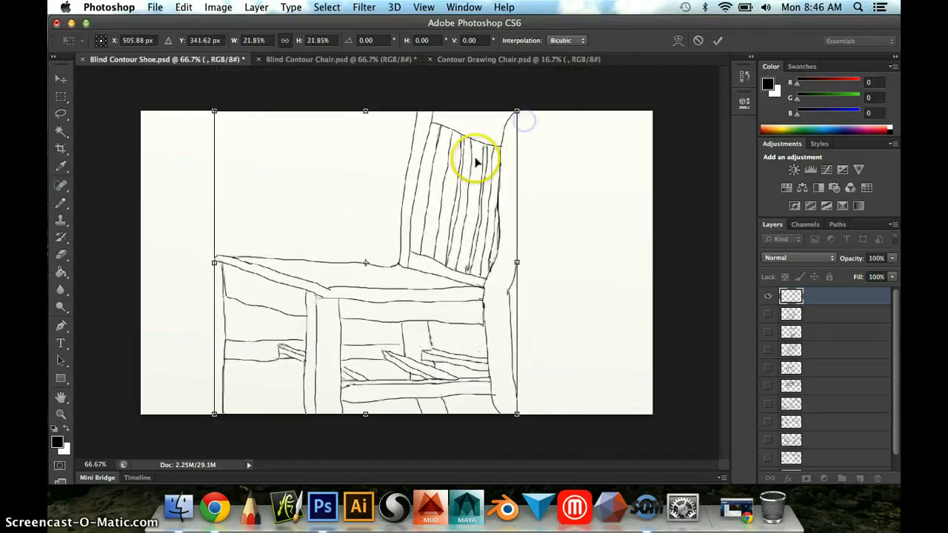
pyautogui.moveTo(476, 159); pyautogui.dragTo(501, 158)
pyautogui.press('Return')
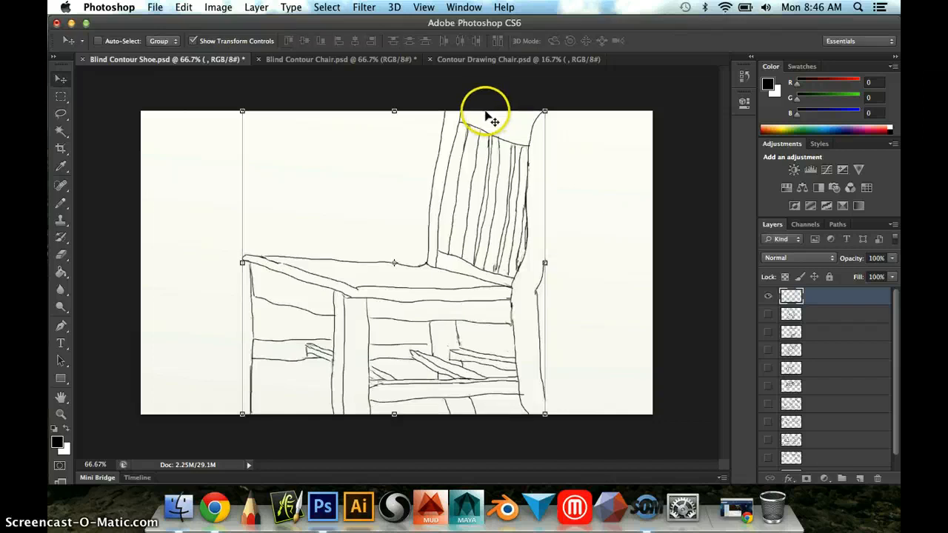
pyautogui.click(766, 298)
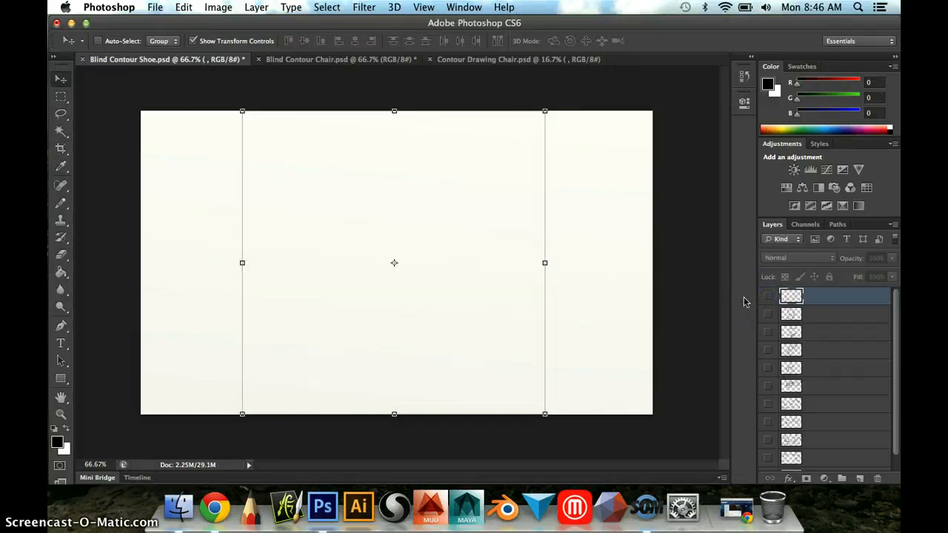
# Step: Show the Timeline and create a frame animation in Blind Contour Shoe.psd
pyautogui.click(448, 7)
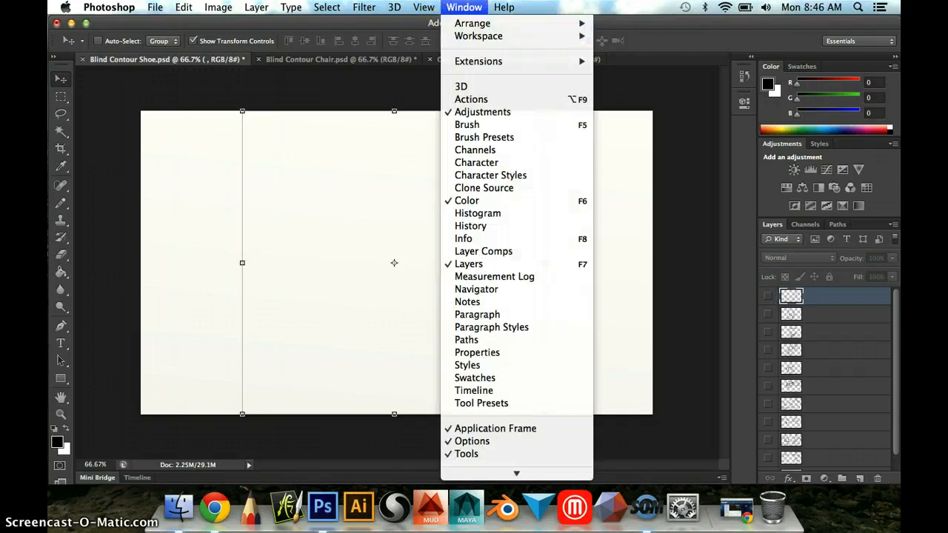
pyautogui.click(479, 393)
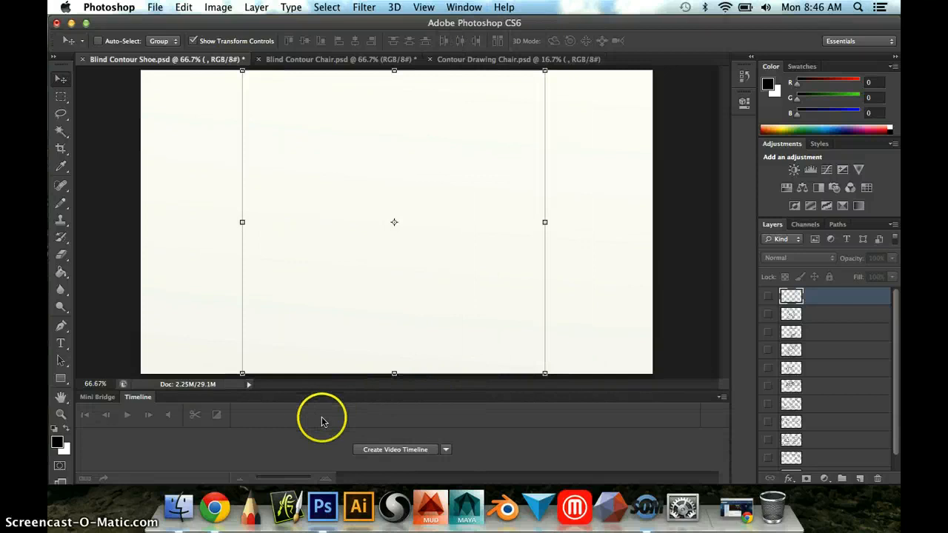
pyautogui.click(445, 451)
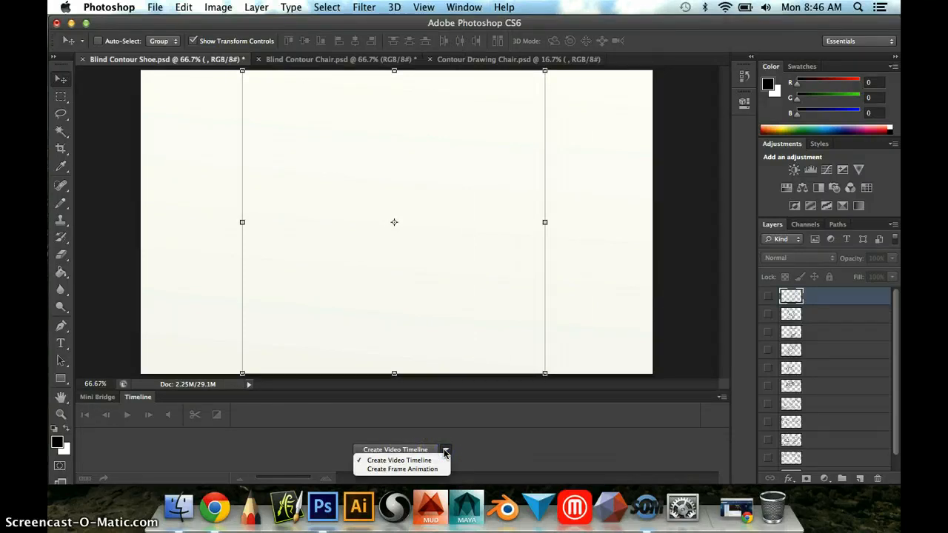
pyautogui.click(445, 454)
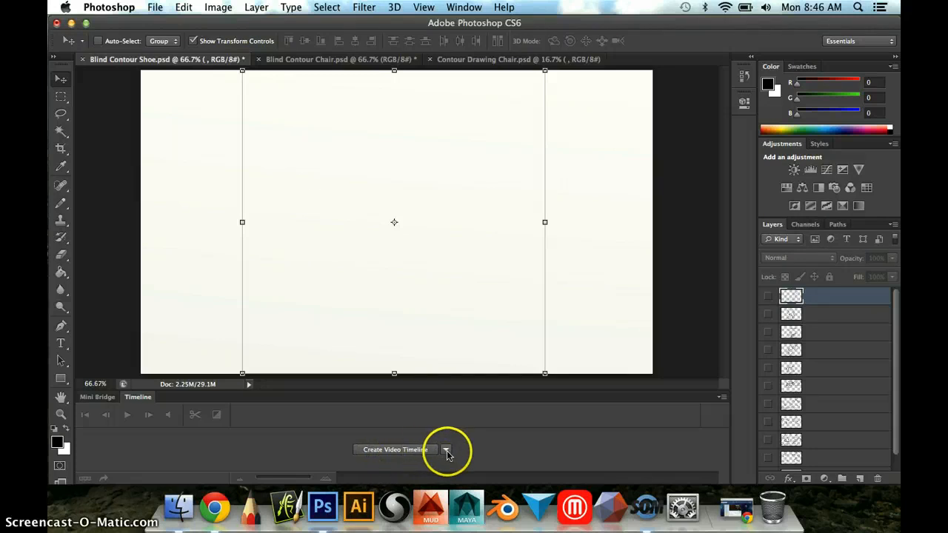
pyautogui.click(447, 453)
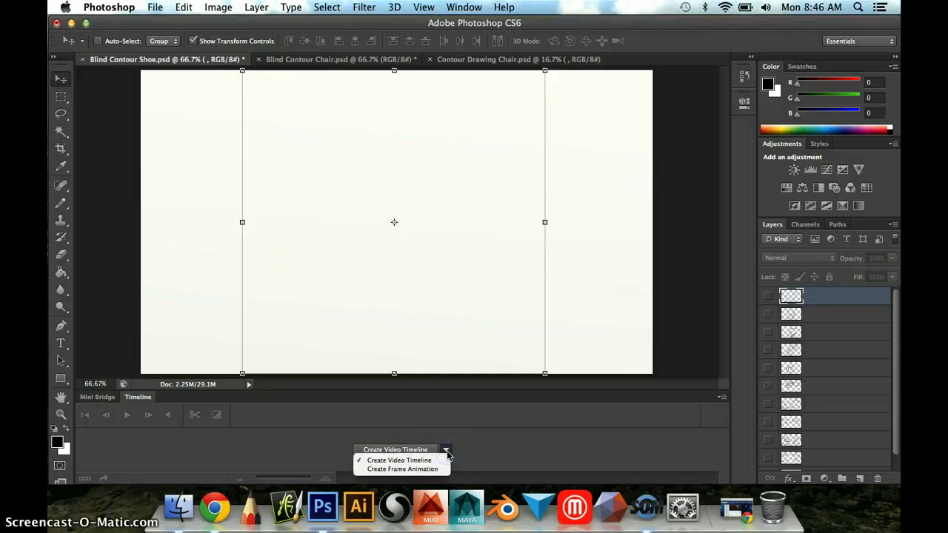
pyautogui.click(408, 470)
pyautogui.click(401, 449)
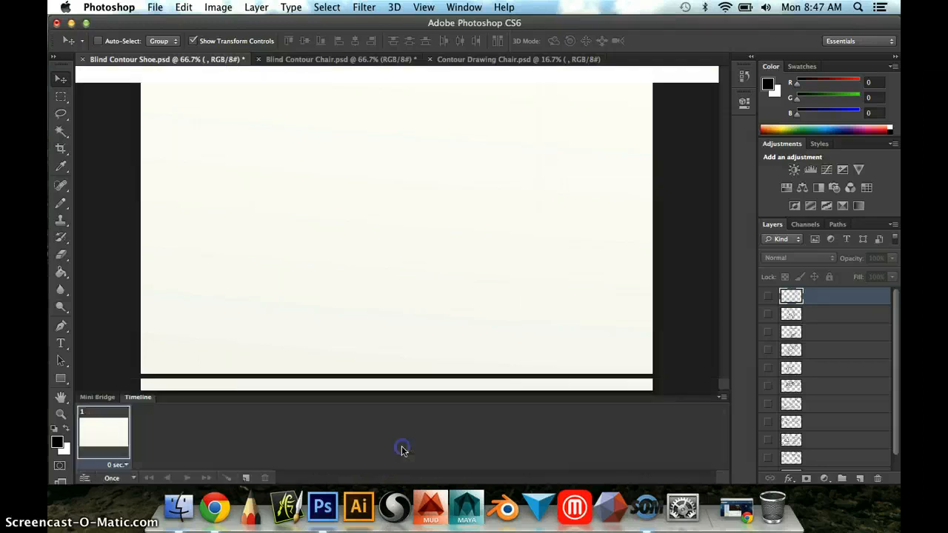
# Step: Show the lowest drawing layer above Paper in the first frame and set that frame's delay to 0.5 seconds
pyautogui.scroll(-3, 874, 388)
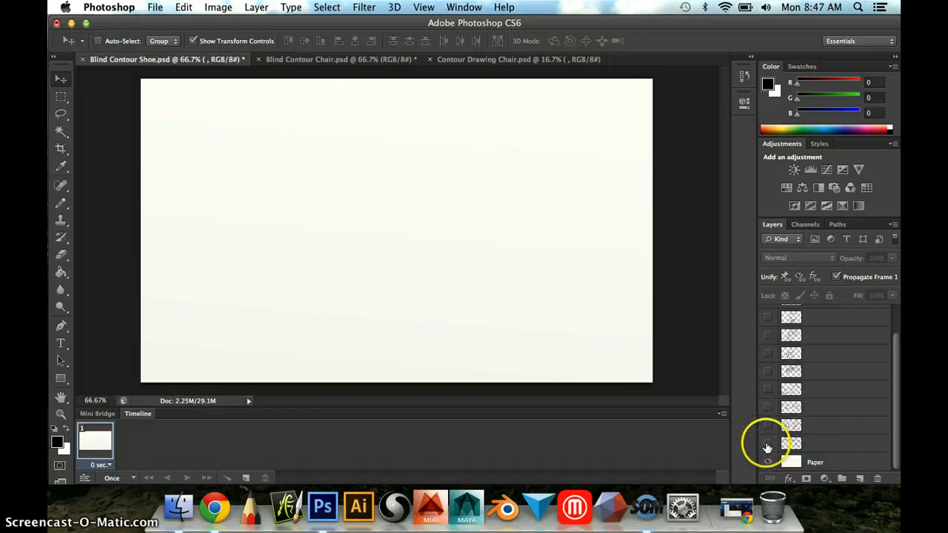
pyautogui.click(768, 445)
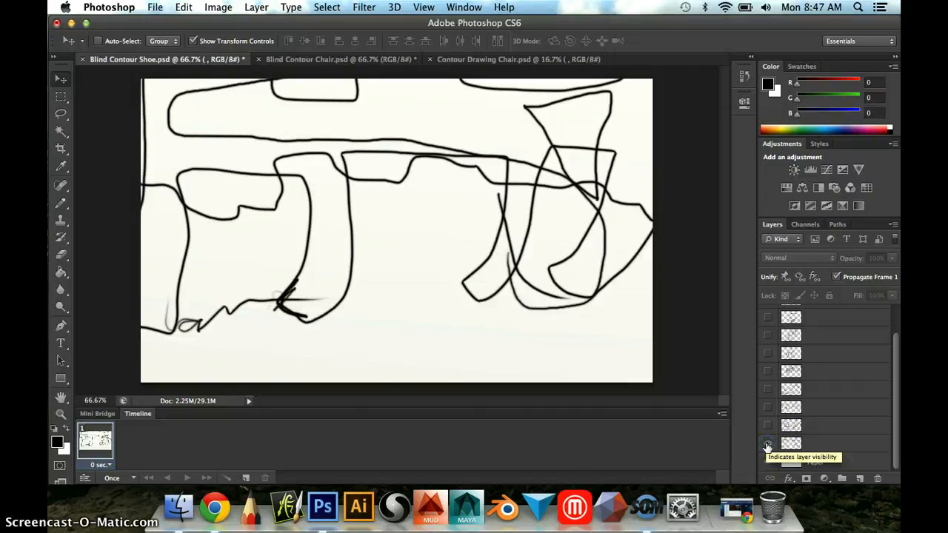
pyautogui.click(102, 465)
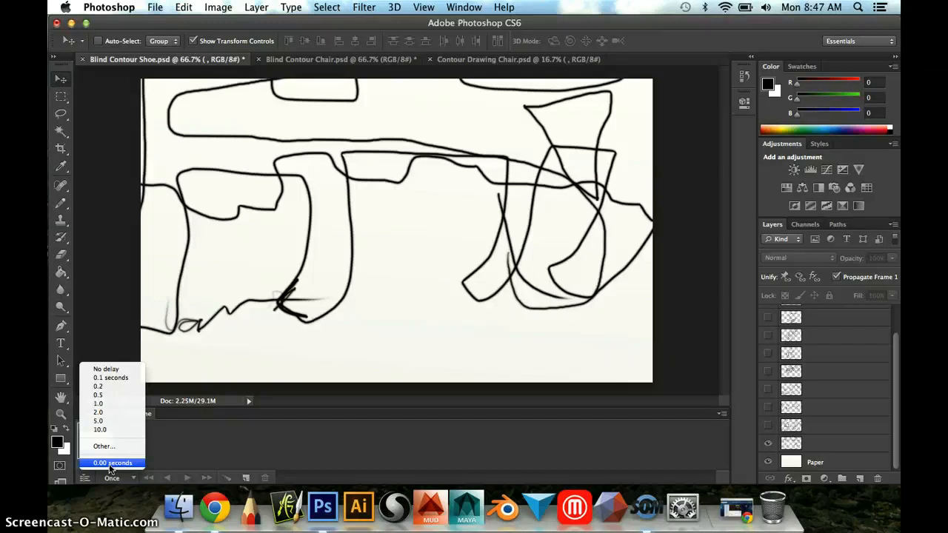
pyautogui.moveTo(110, 468); pyautogui.dragTo(110, 399)
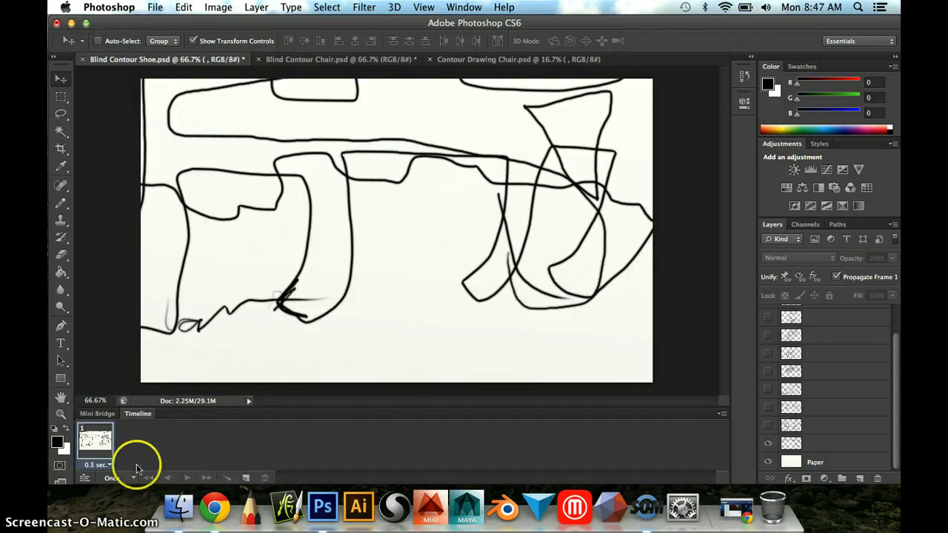
# Step: Duplicate frame 1, make only the second drawing layer above Paper visible in the copy, and compare the two frames
pyautogui.click(246, 479)
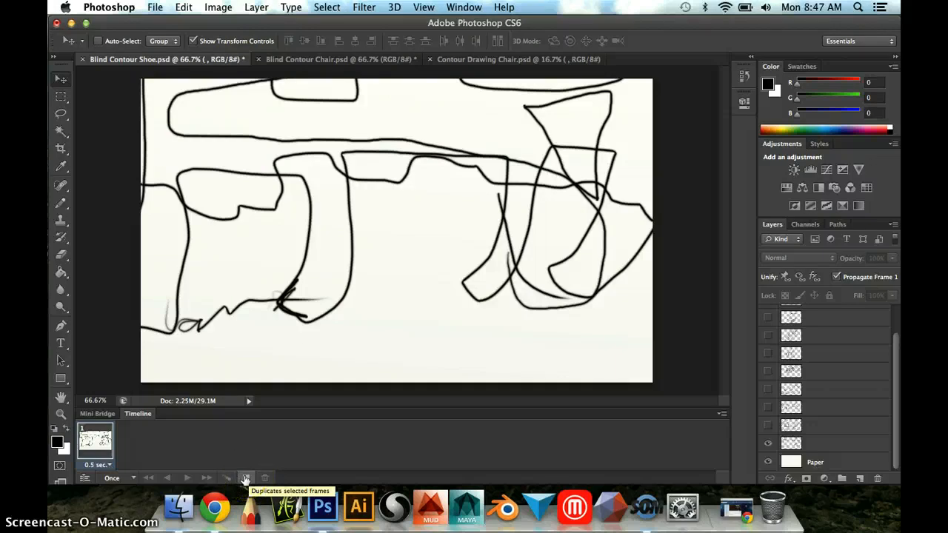
pyautogui.click(244, 478)
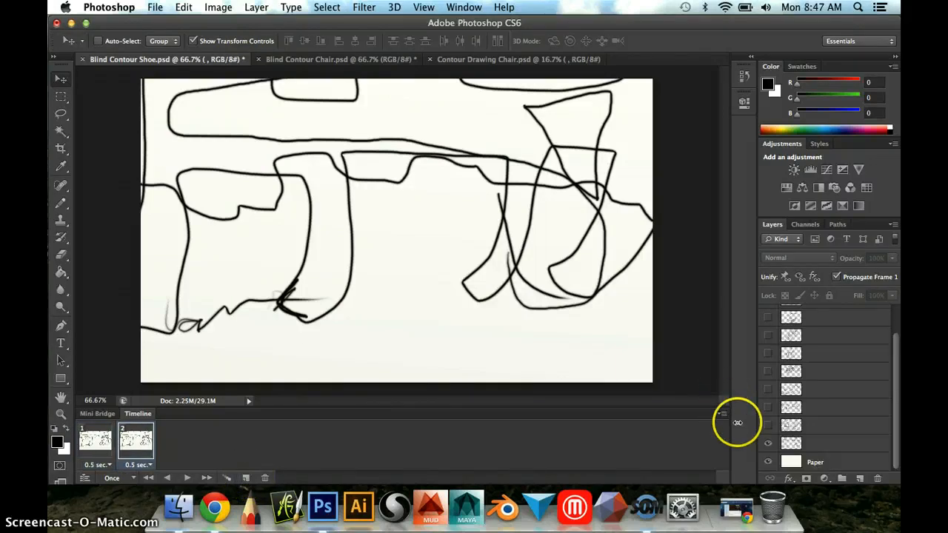
pyautogui.click(768, 446)
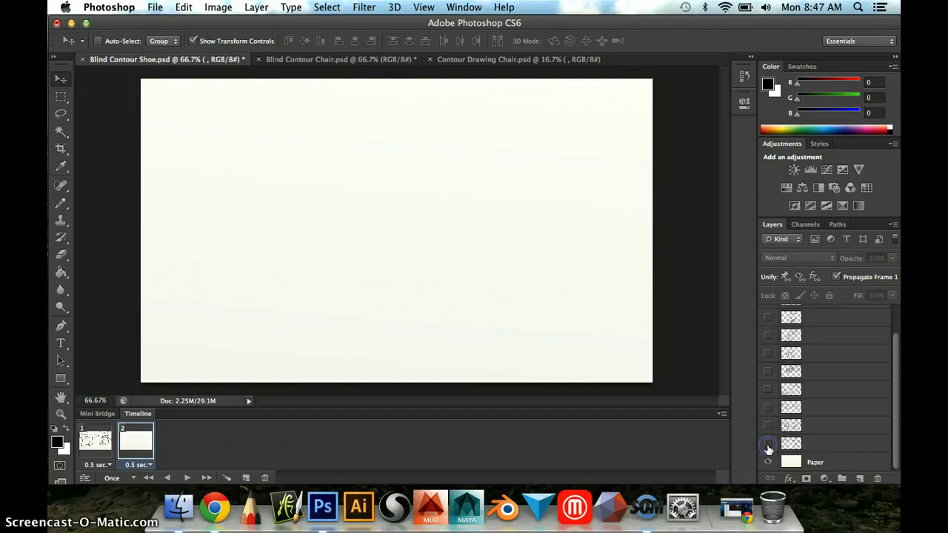
pyautogui.click(769, 425)
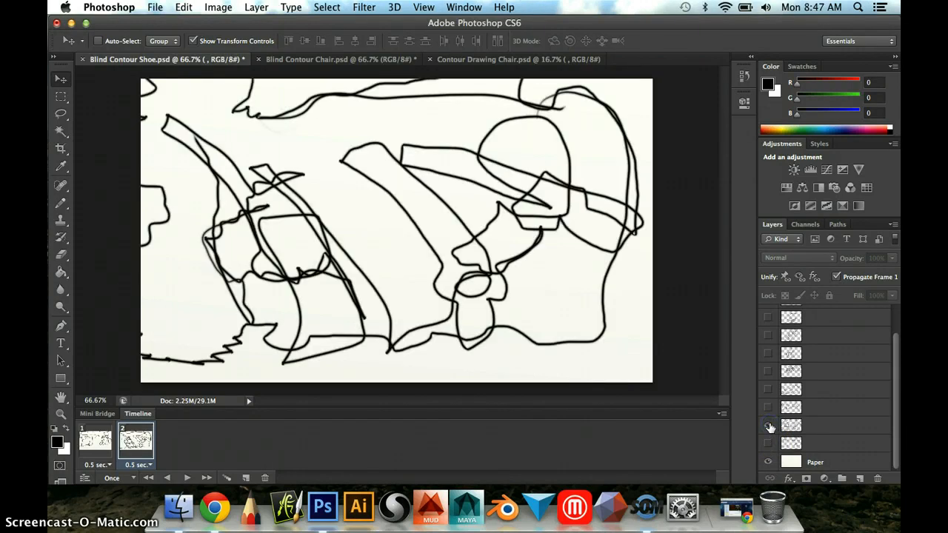
pyautogui.click(90, 444)
pyautogui.click(96, 445)
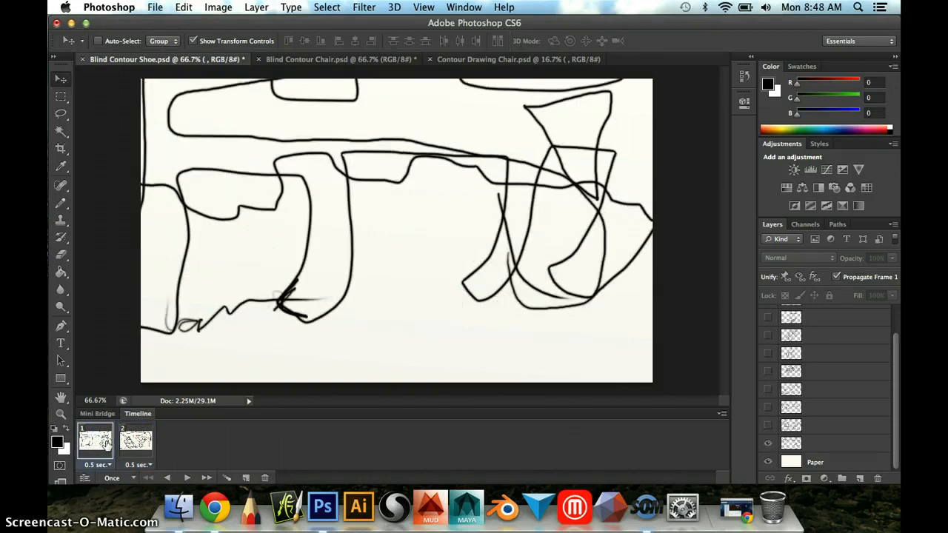
pyautogui.click(132, 440)
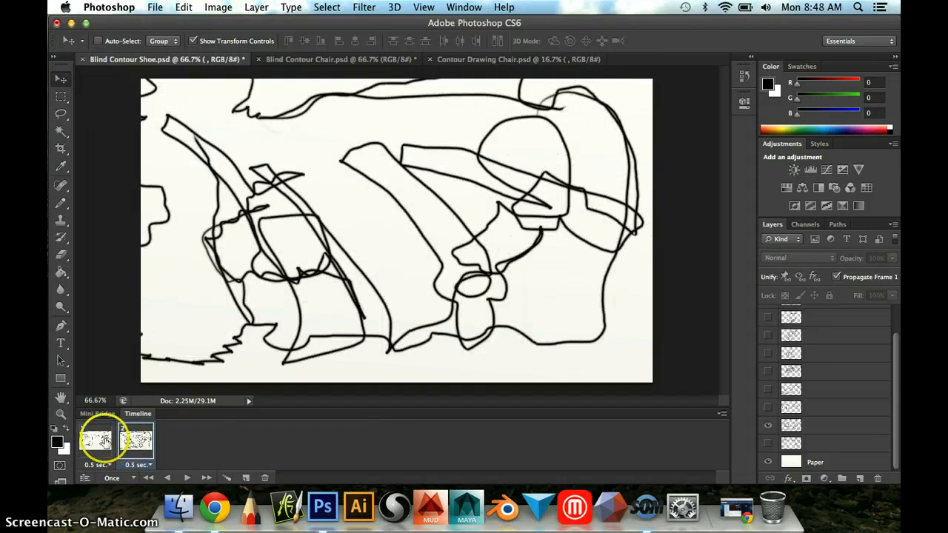
pyautogui.click(94, 440)
pyautogui.click(133, 441)
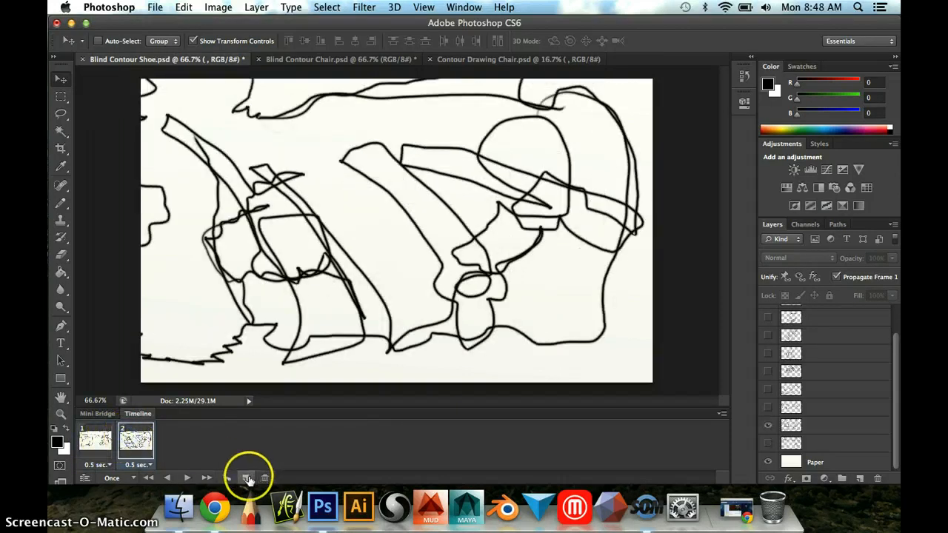
# Step: Add frames 3 and 4 by duplication, showing only the third and fourth drawing layers above Paper respectively
pyautogui.click(247, 477)
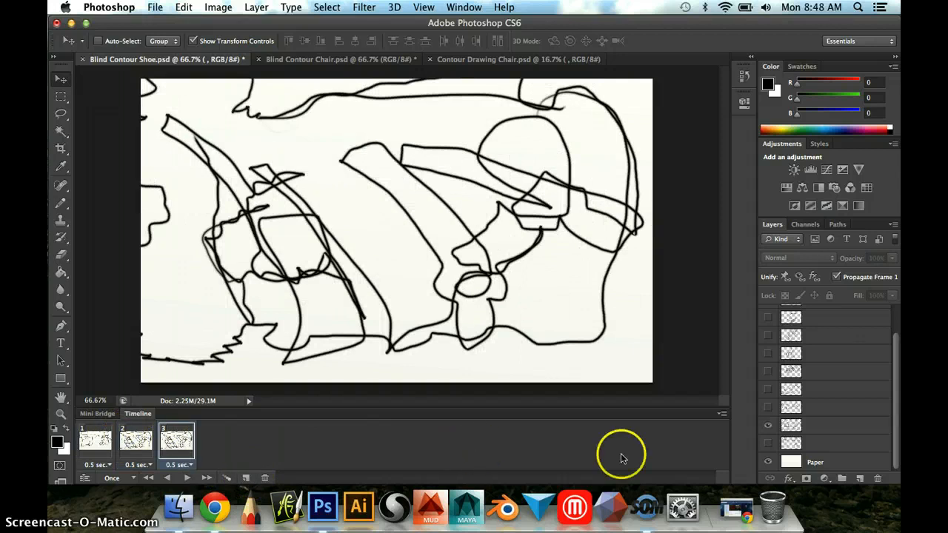
pyautogui.click(768, 425)
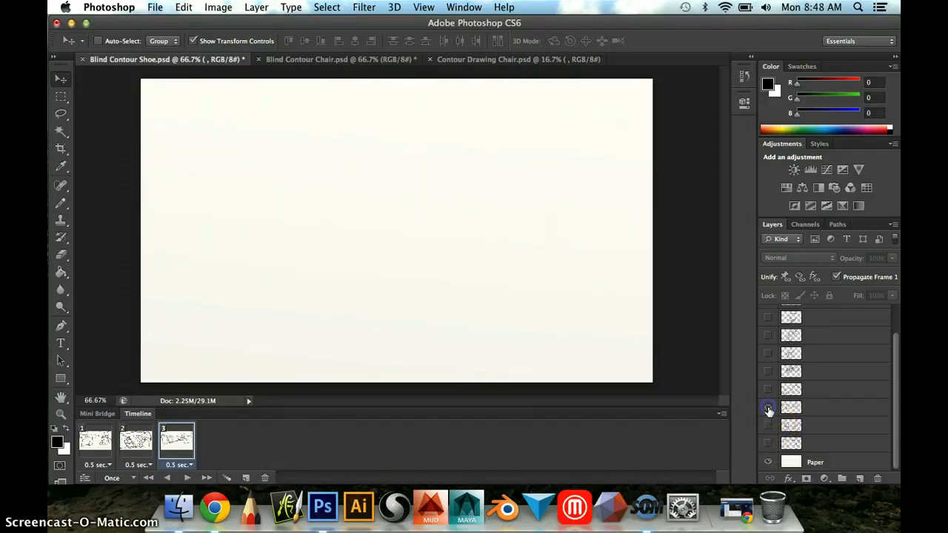
pyautogui.click(768, 407)
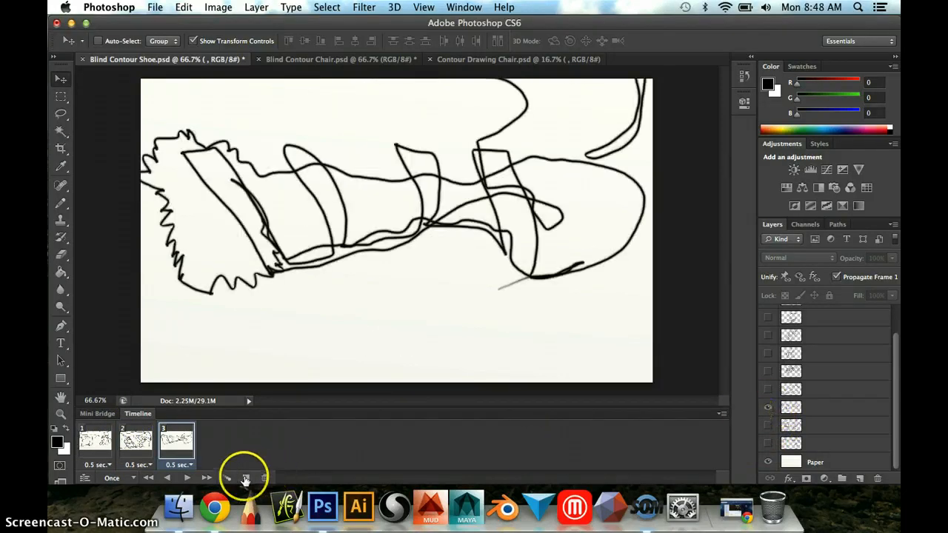
pyautogui.click(246, 479)
pyautogui.click(768, 408)
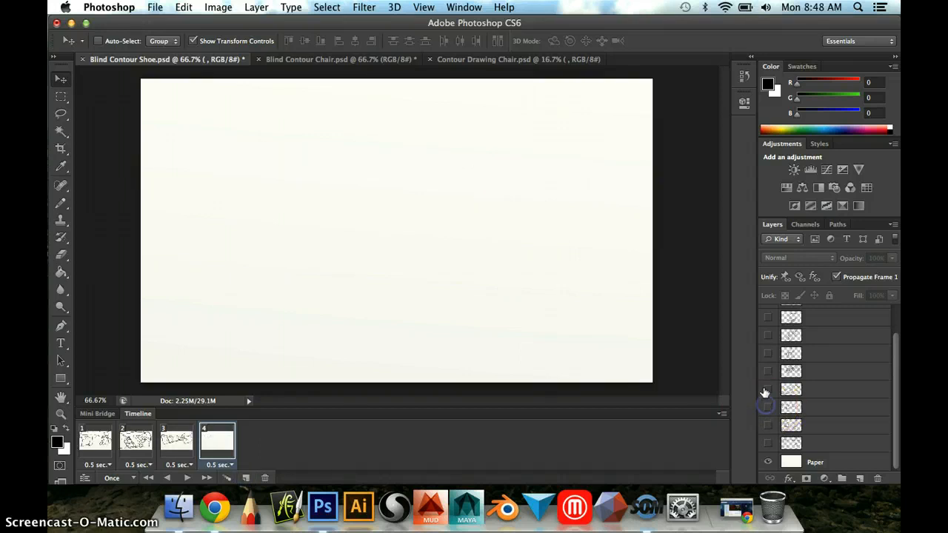
pyautogui.click(767, 390)
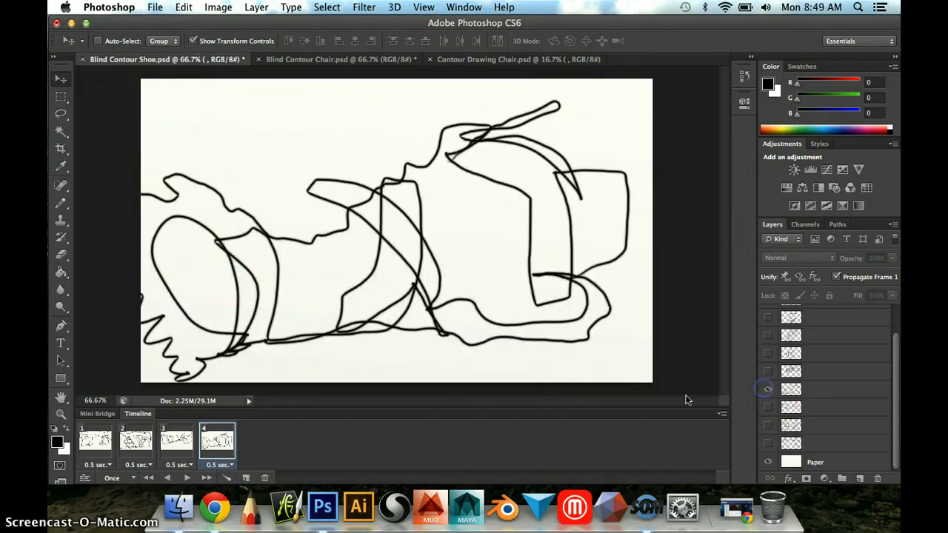
# Step: Add frames 5 and 6 by duplication, showing only the fifth and sixth drawing layers above Paper respectively
pyautogui.click(245, 479)
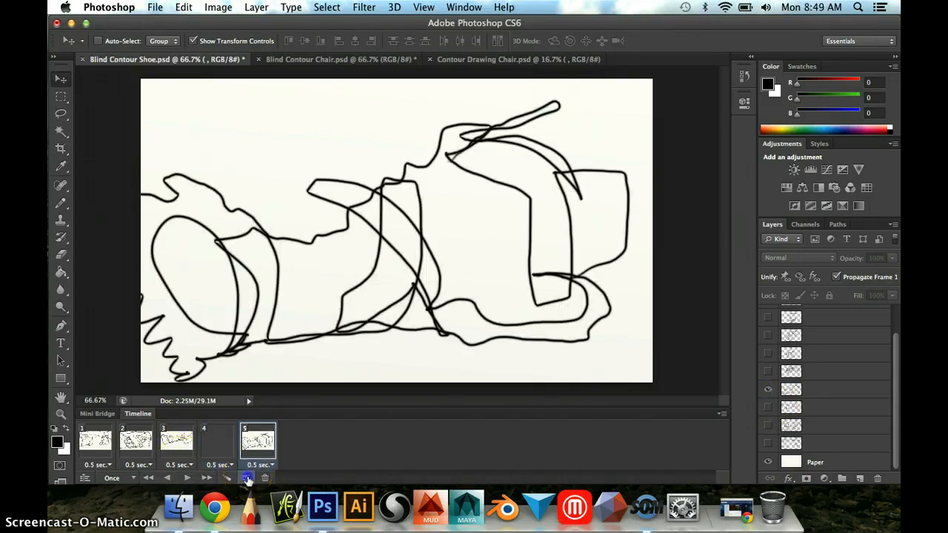
pyautogui.click(768, 390)
pyautogui.click(769, 372)
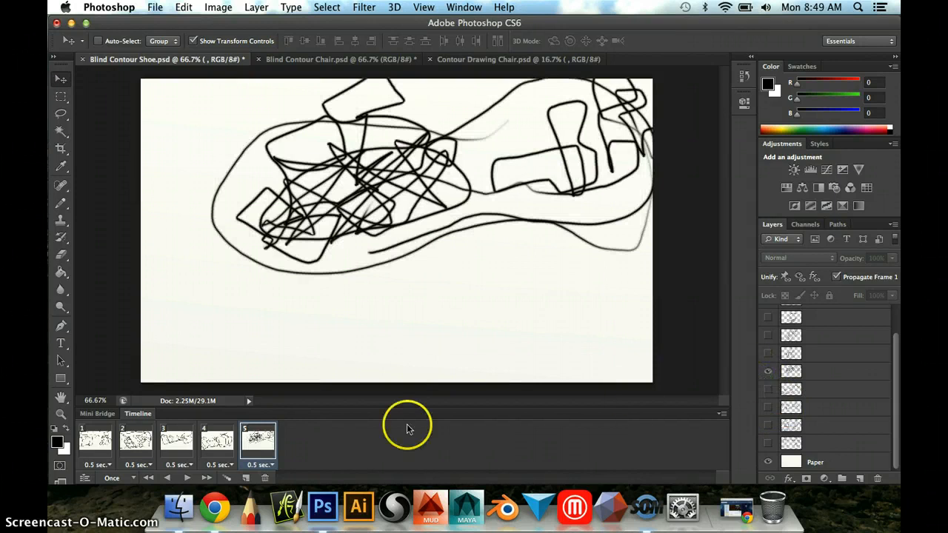
pyautogui.click(246, 480)
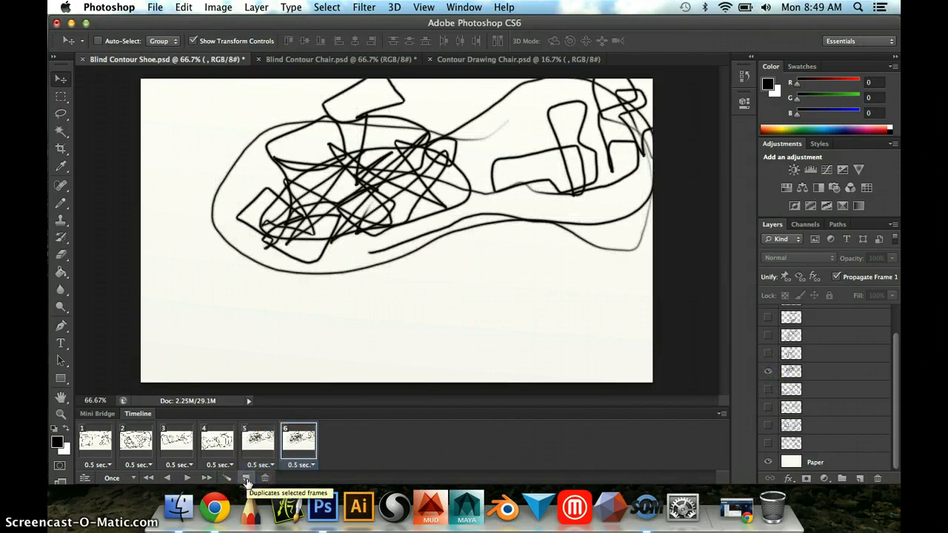
pyautogui.click(769, 371)
pyautogui.click(768, 354)
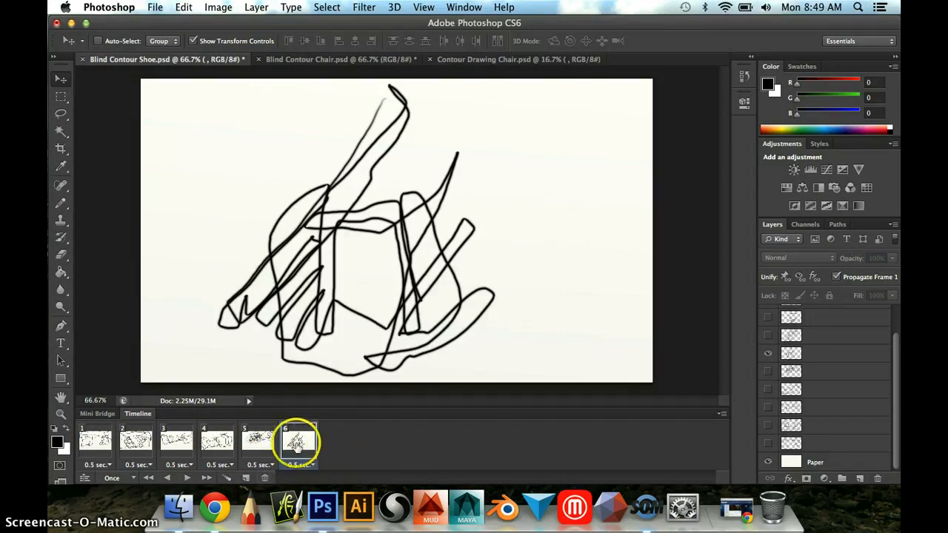
# Step: Add frames 7 and 8 by duplication, showing only the seventh and eighth drawing layers above Paper respectively
pyautogui.click(246, 478)
pyautogui.click(768, 353)
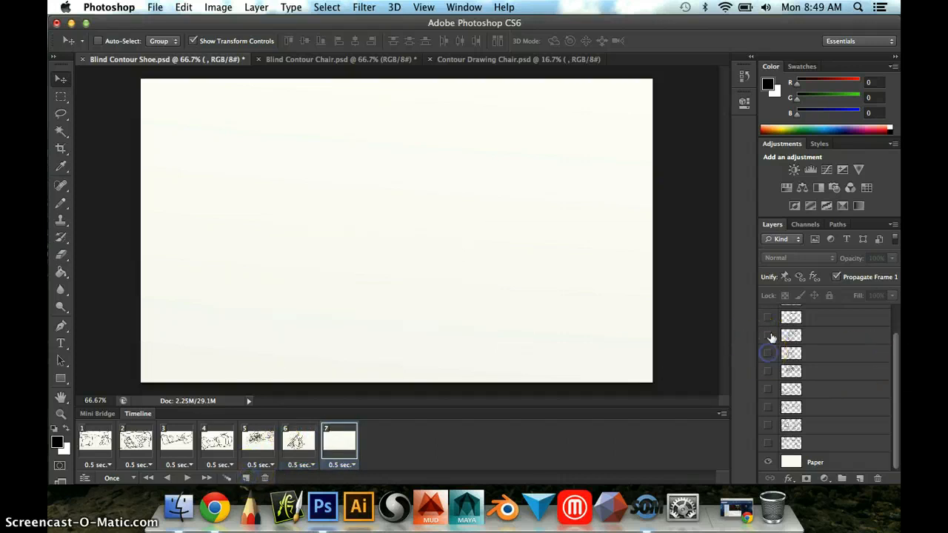
pyautogui.click(768, 335)
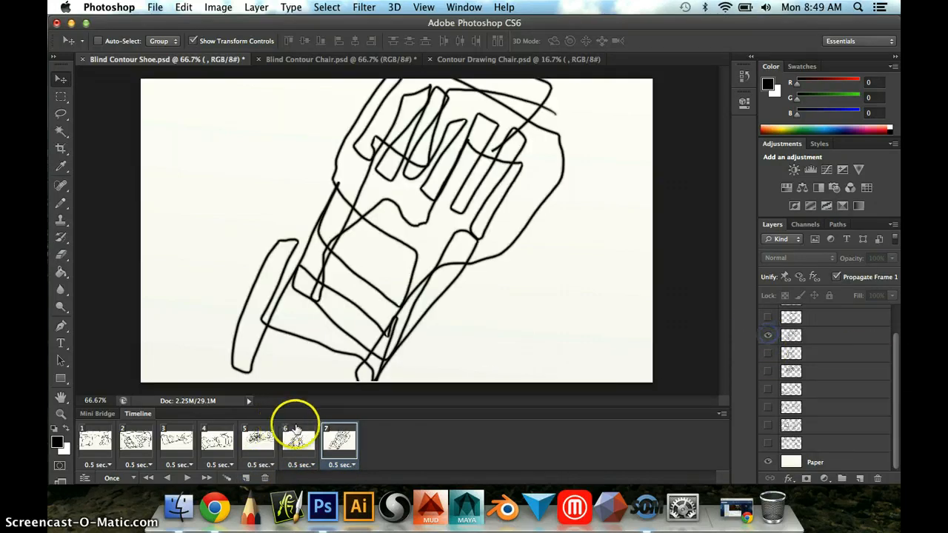
pyautogui.click(245, 477)
pyautogui.scroll(2, 815, 360)
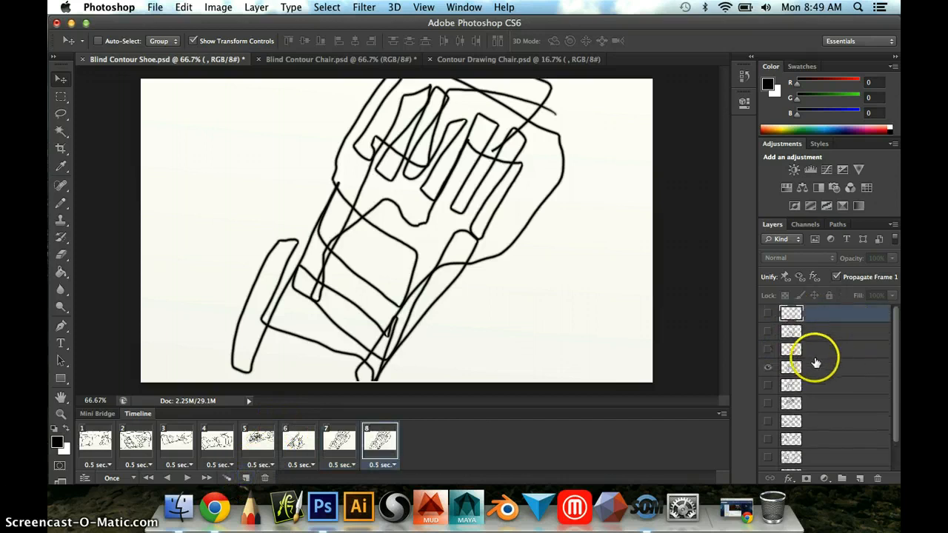
pyautogui.click(768, 367)
pyautogui.click(768, 349)
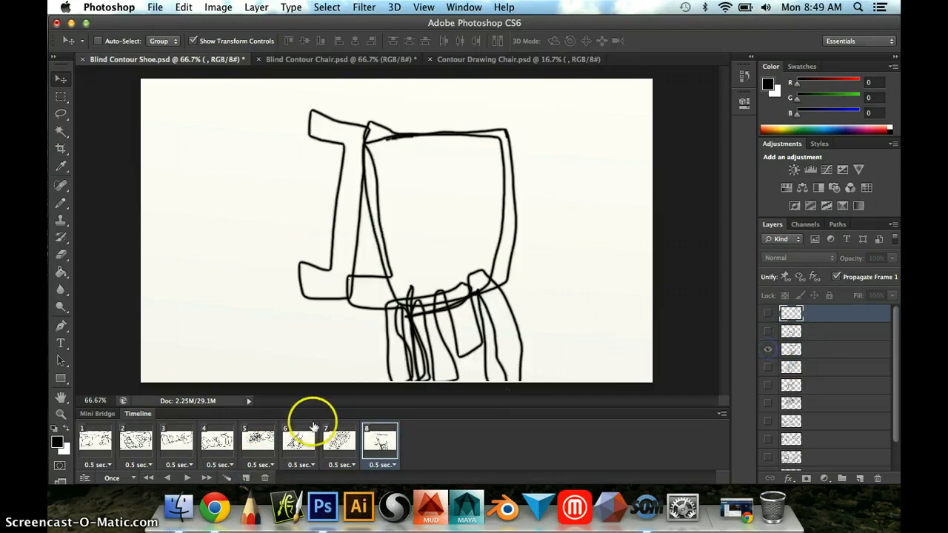
# Step: Add frame 9 with only the ninth drawing layer over Paper, and frame 10 with only the topmost contour chair layer over Paper
pyautogui.click(246, 477)
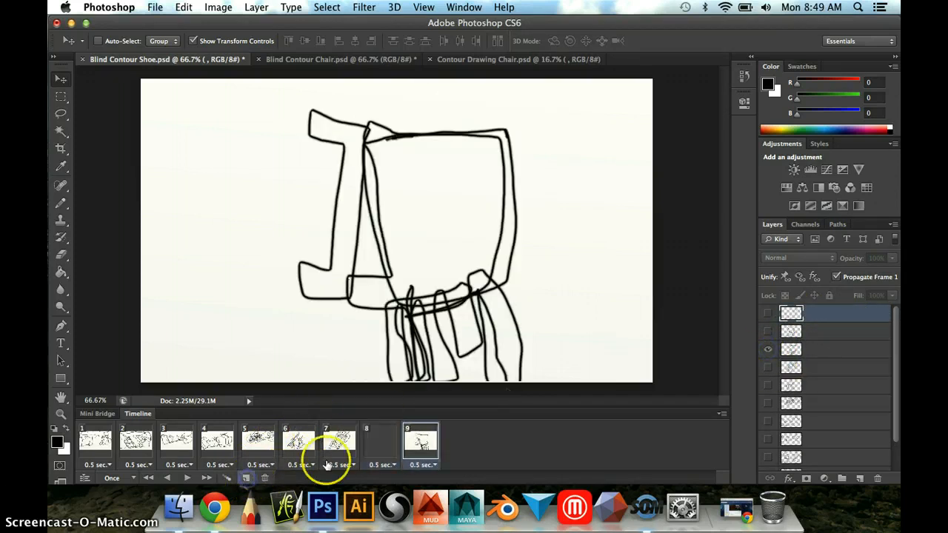
pyautogui.click(769, 349)
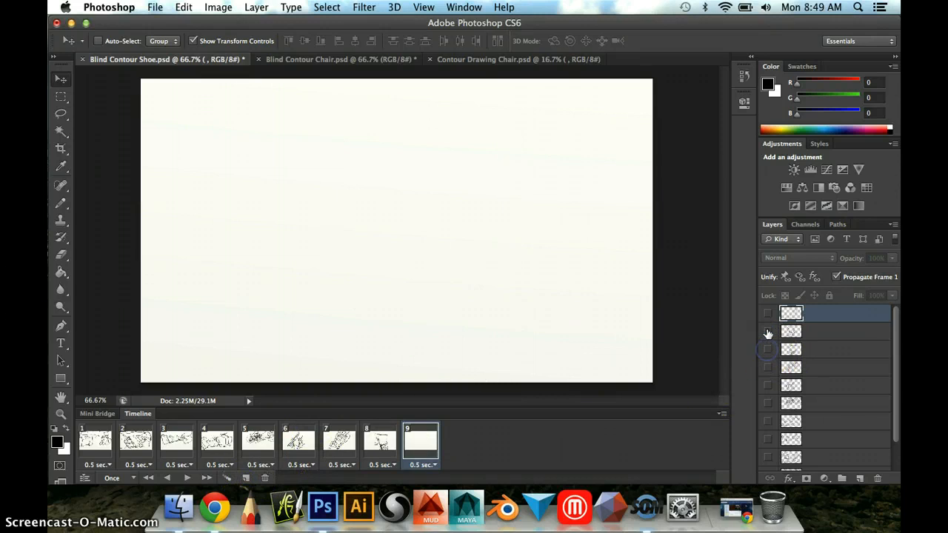
pyautogui.click(767, 332)
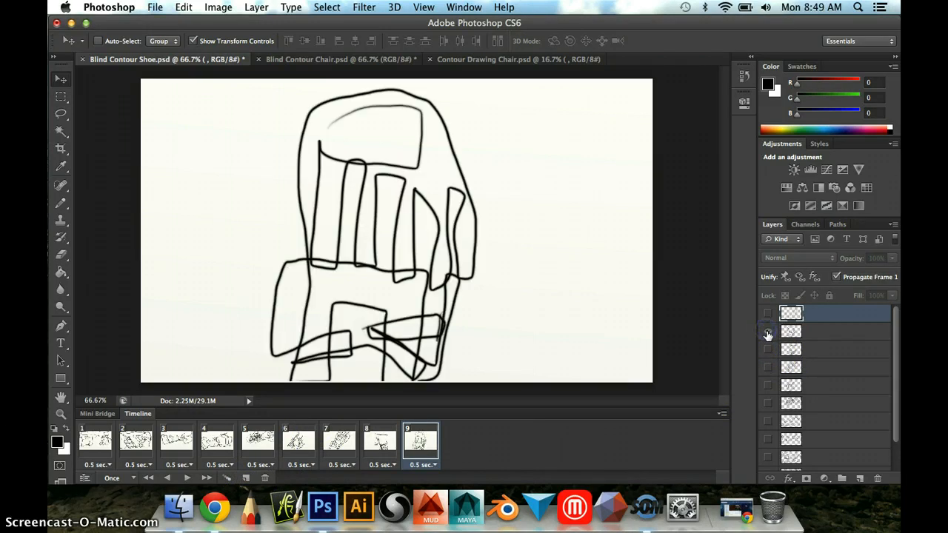
pyautogui.click(247, 478)
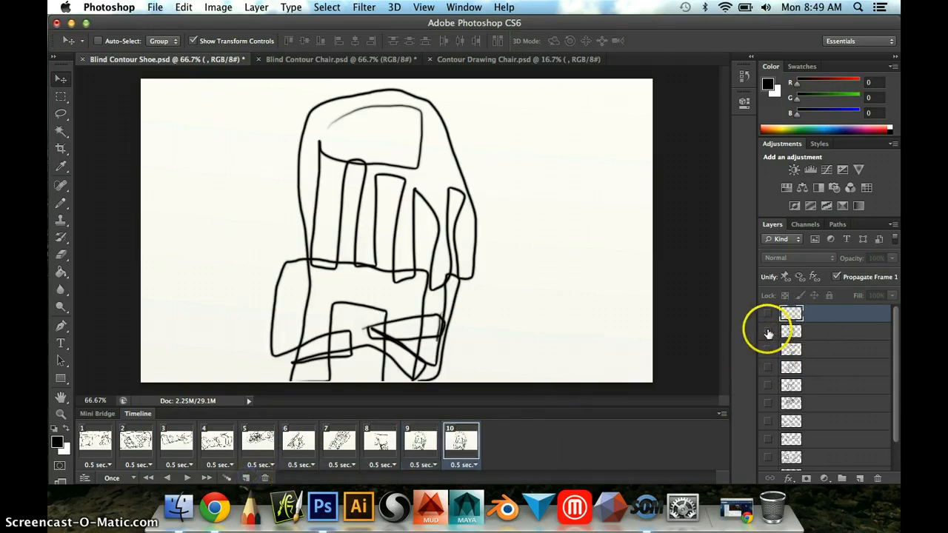
pyautogui.click(768, 331)
pyautogui.click(768, 316)
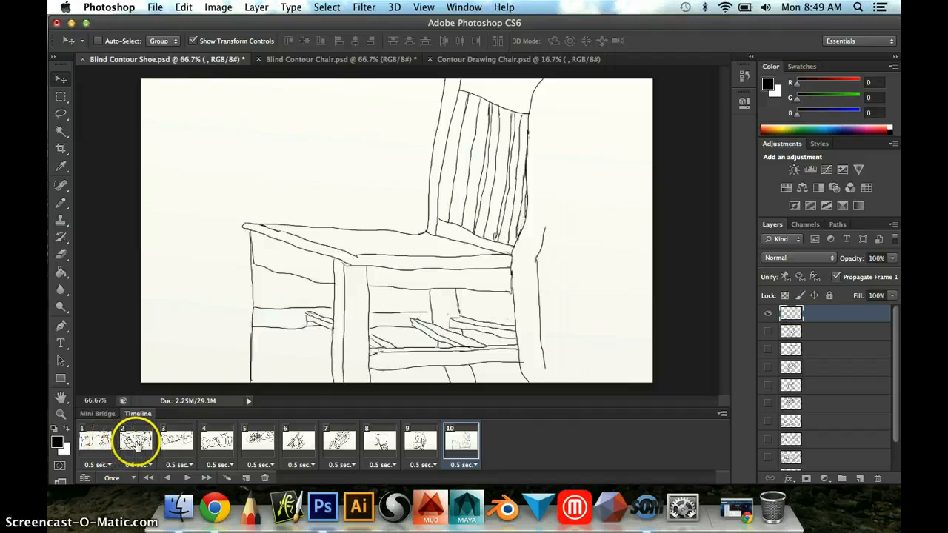
# Step: Set the frame animation's looping to Forever and preview its playback
pyautogui.click(188, 479)
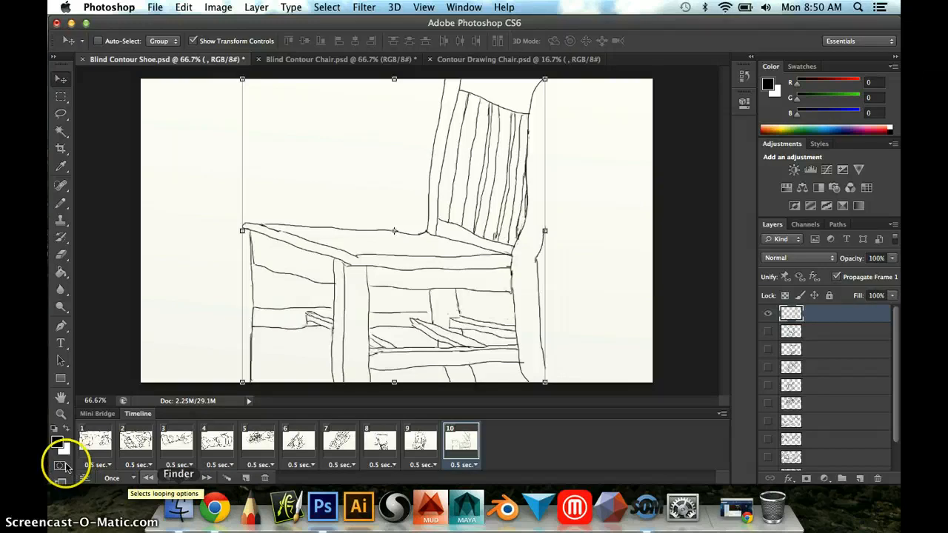
pyautogui.click(131, 478)
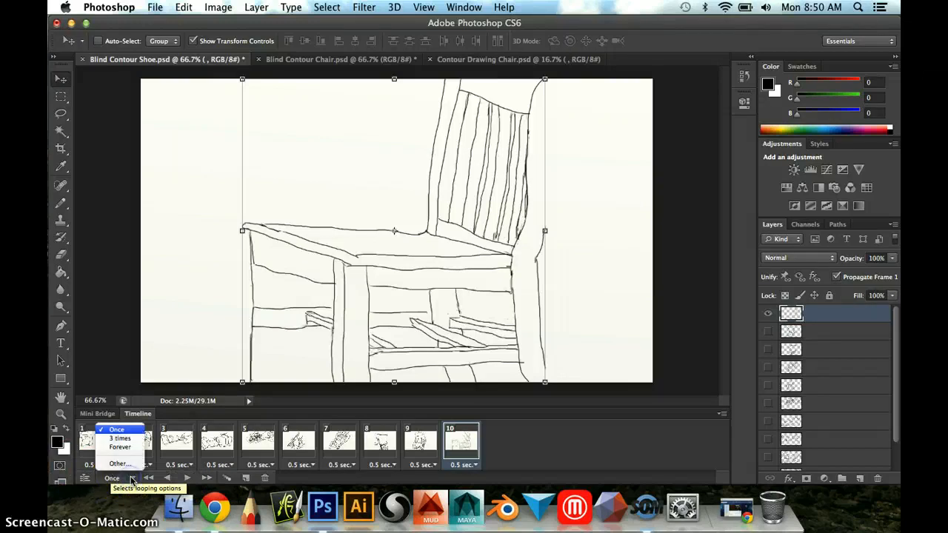
pyautogui.click(130, 449)
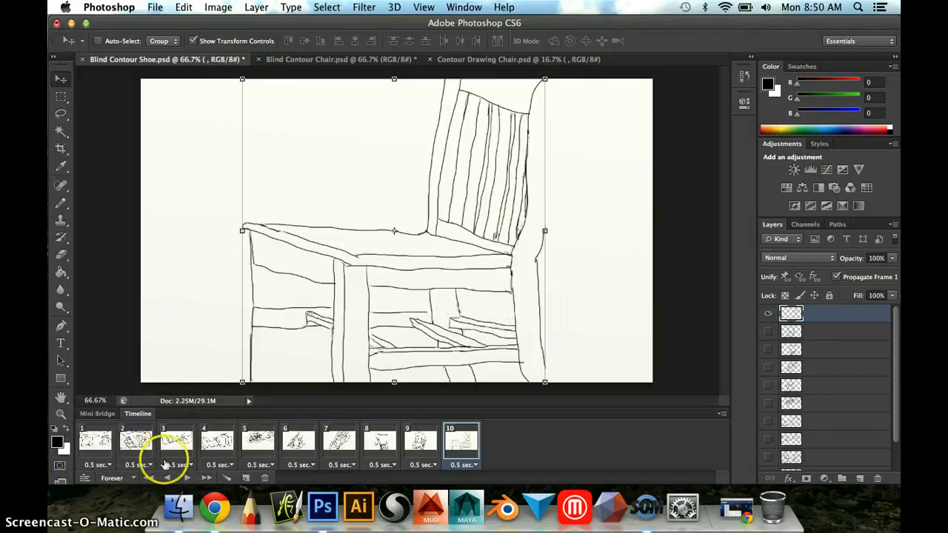
pyautogui.click(189, 480)
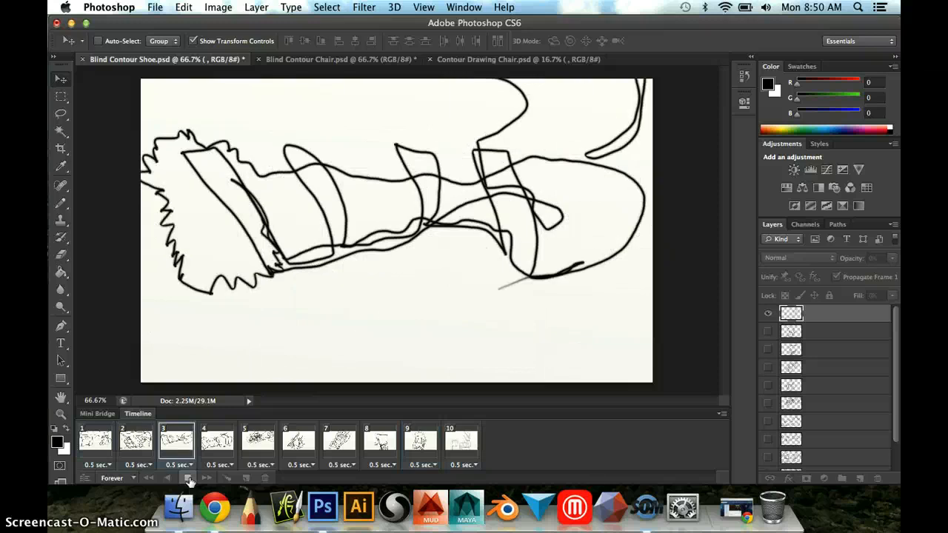
pyautogui.click(189, 480)
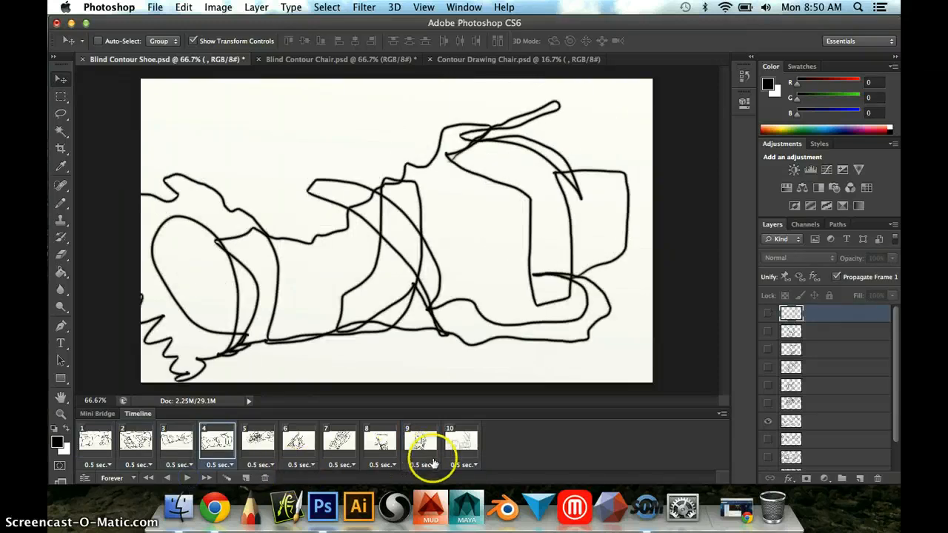
# Step: Set frame 10's delay to 1.0 second and preview the animation from frame 1
pyautogui.click(468, 465)
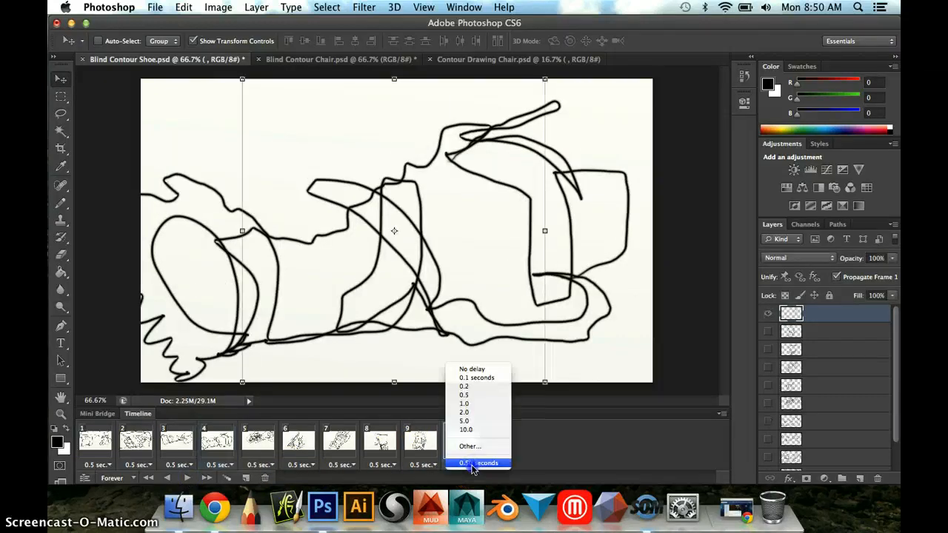
pyautogui.click(479, 404)
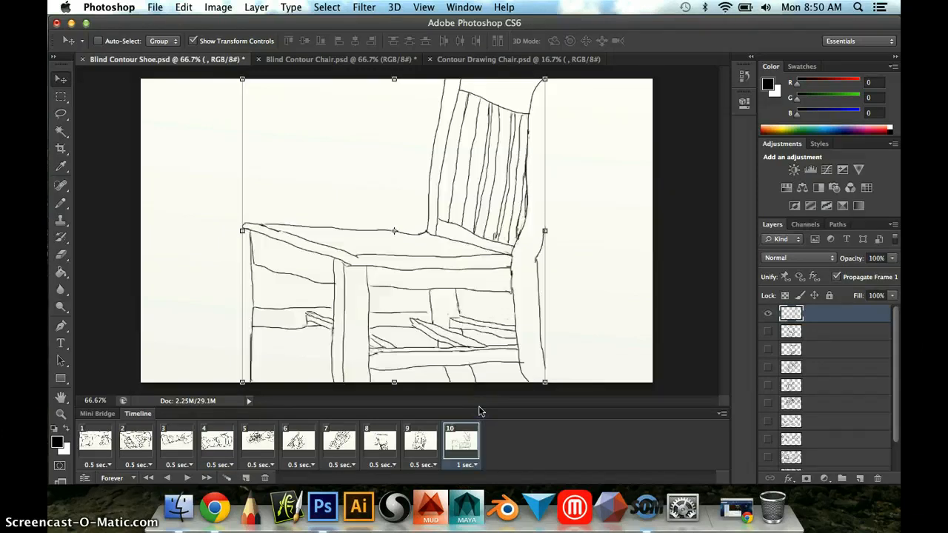
pyautogui.click(148, 478)
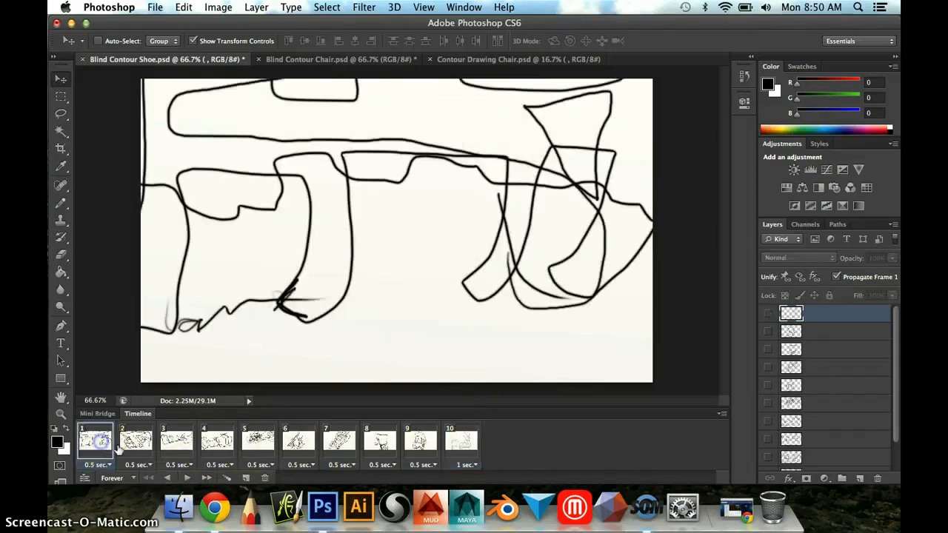
pyautogui.click(186, 477)
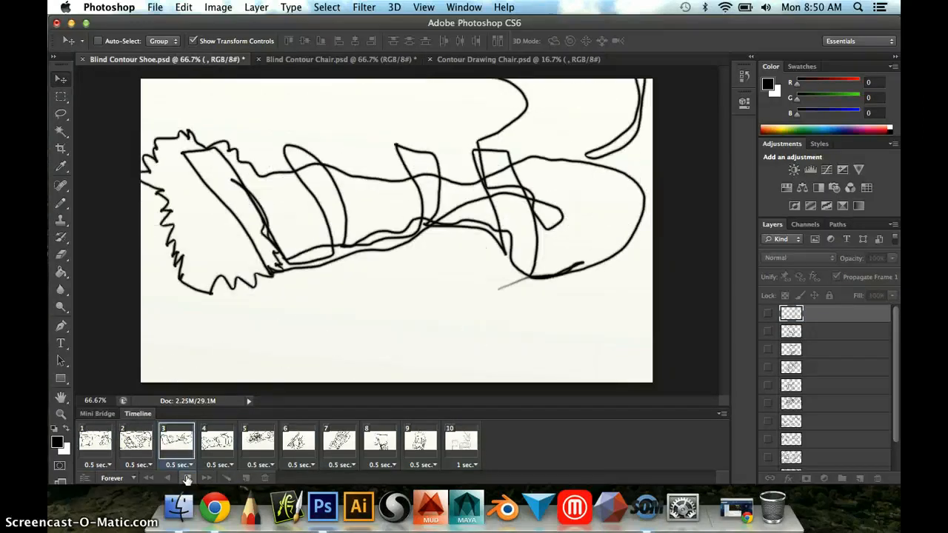
pyautogui.click(187, 480)
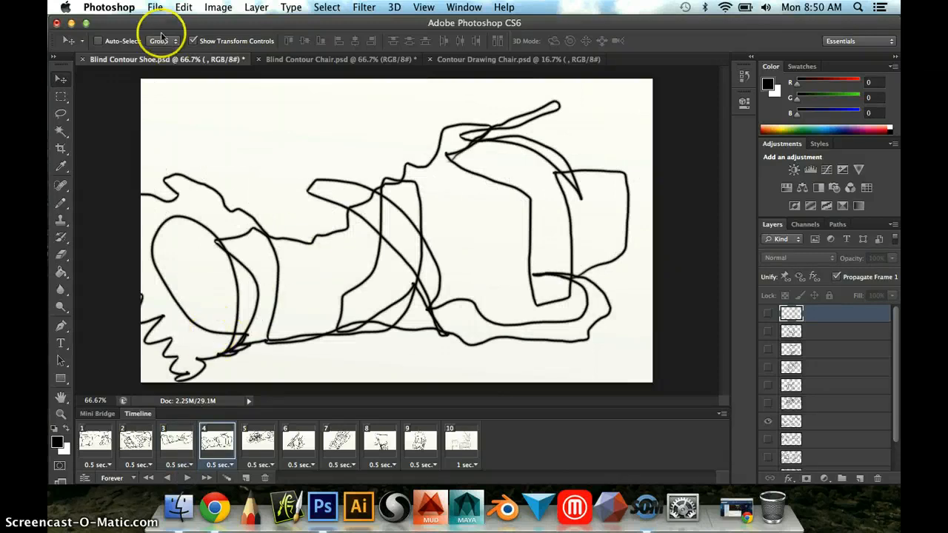
# Step: Save the document as ContourAnimatedGif.psd in the Contour Drawings folder, keeping Layers and Maximize Compatibility enabled
pyautogui.click(155, 7)
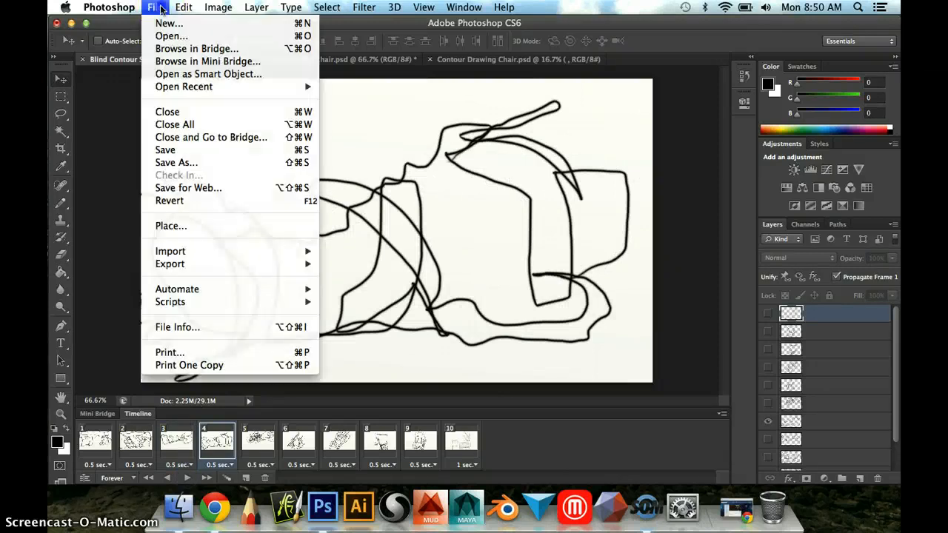
pyautogui.click(158, 163)
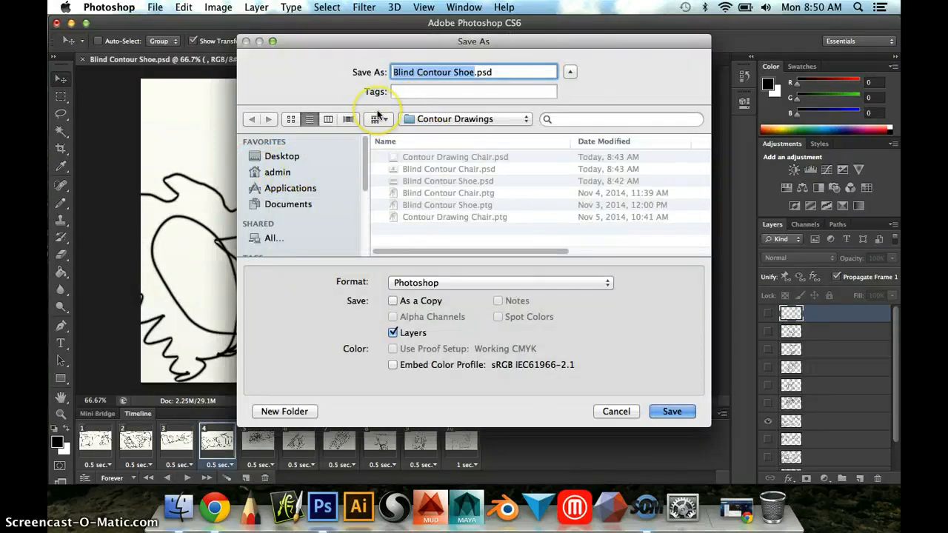
pyautogui.write('Co')
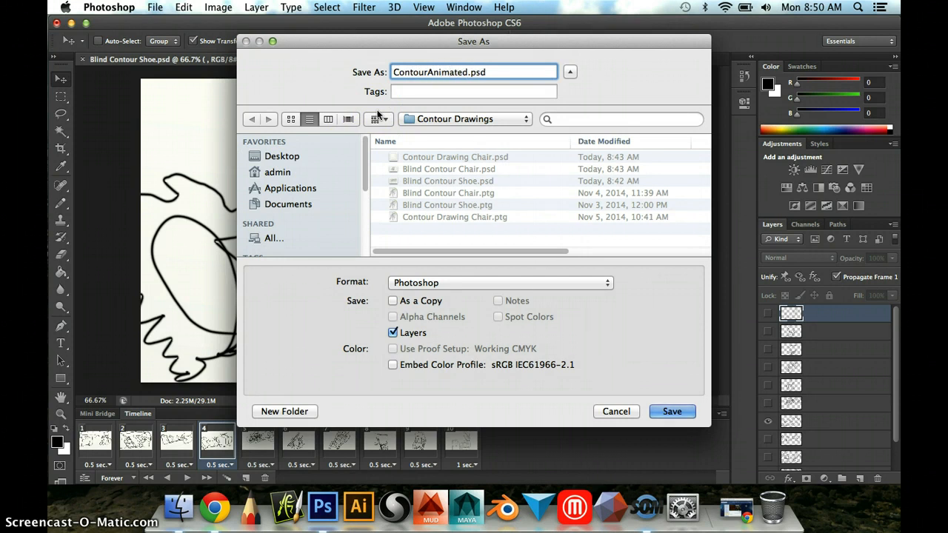
pyautogui.write('ntourAnimatedGif')
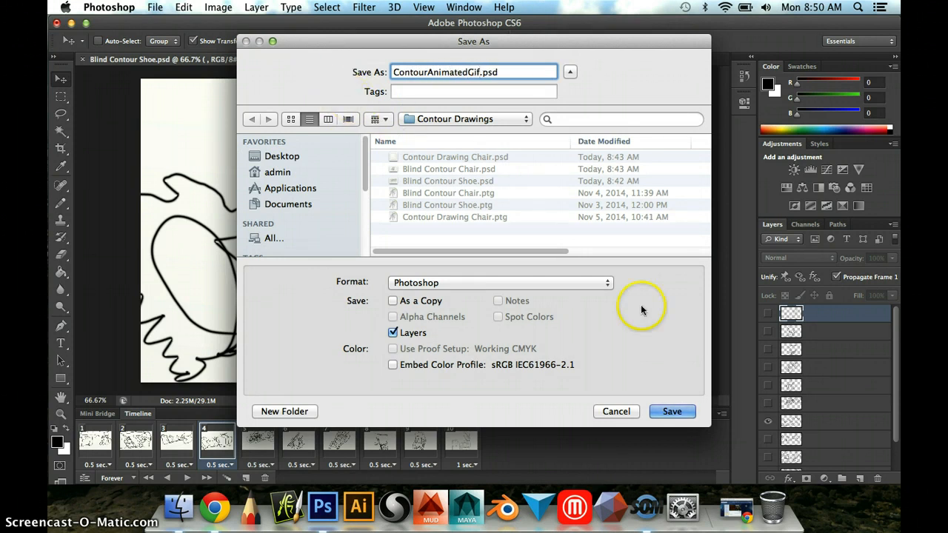
pyautogui.click(672, 411)
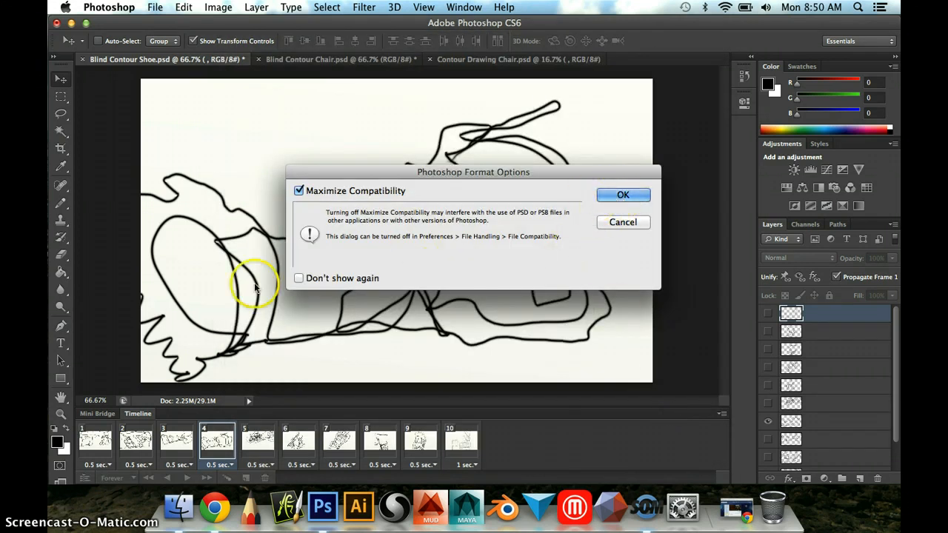
pyautogui.click(626, 195)
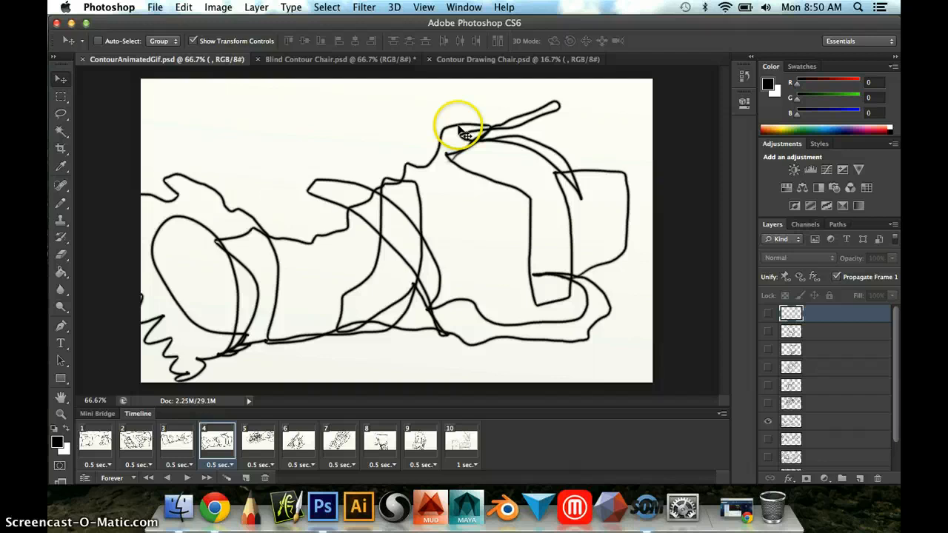
# Step: Start a Save for Web export of the animation with GIF as the file format
pyautogui.click(153, 6)
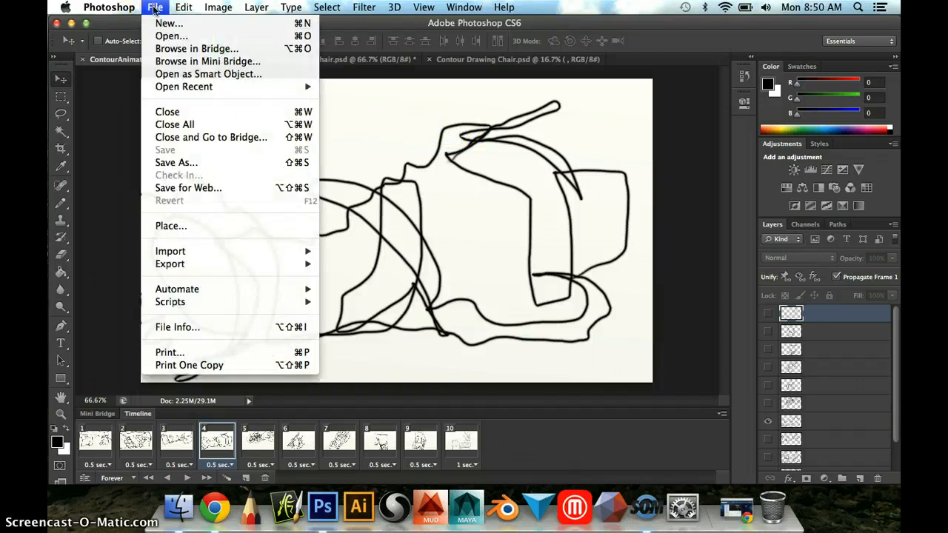
pyautogui.click(207, 187)
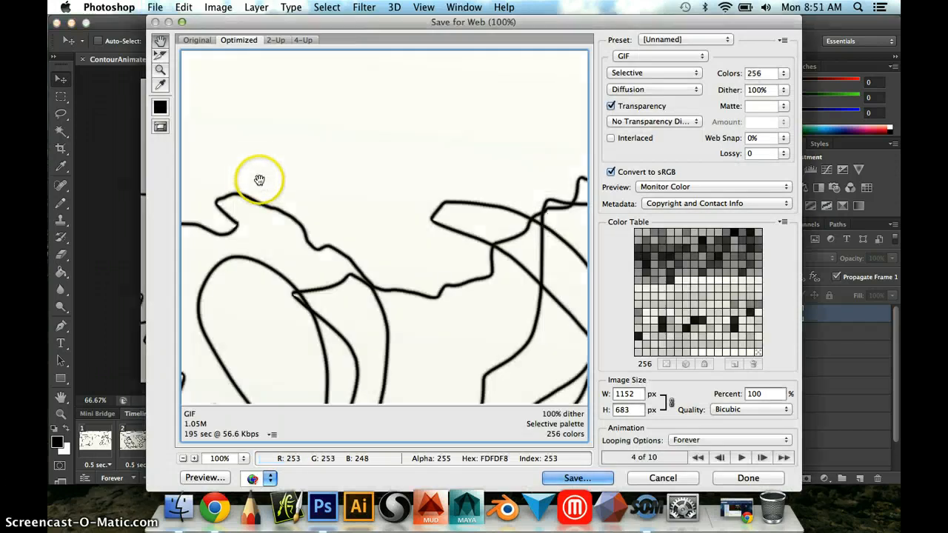
pyautogui.click(645, 57)
pyautogui.click(645, 57)
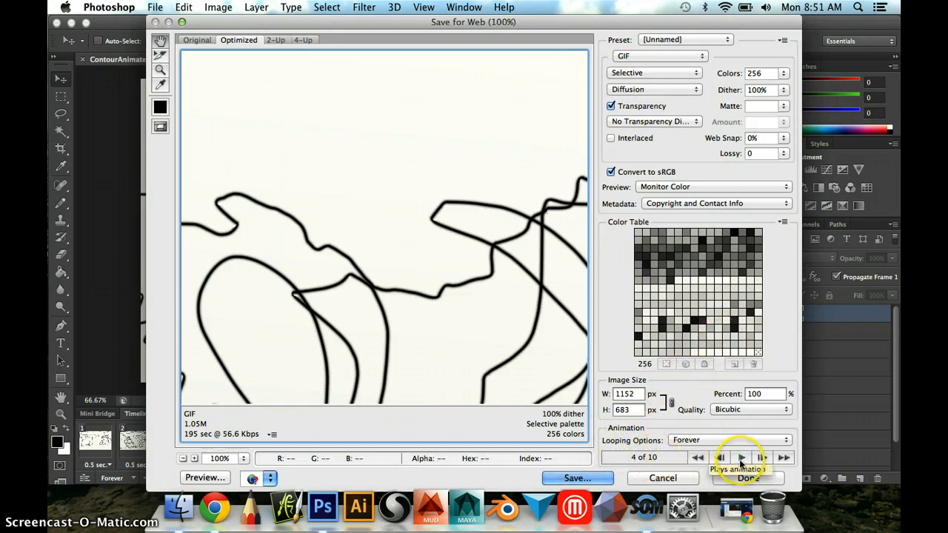
# Step: Preview the optimized GIF animation from frame 1 in the export preview
pyautogui.click(184, 459)
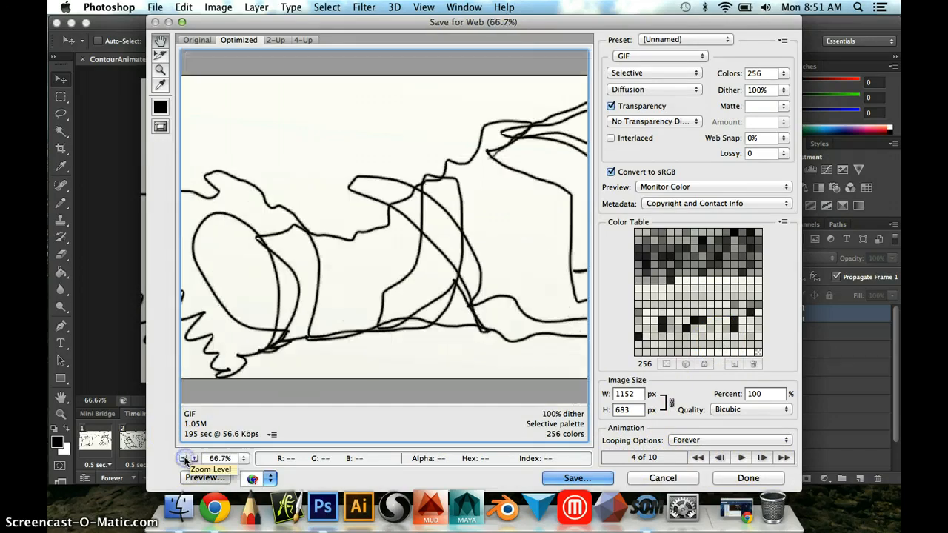
pyautogui.click(184, 458)
pyautogui.click(183, 458)
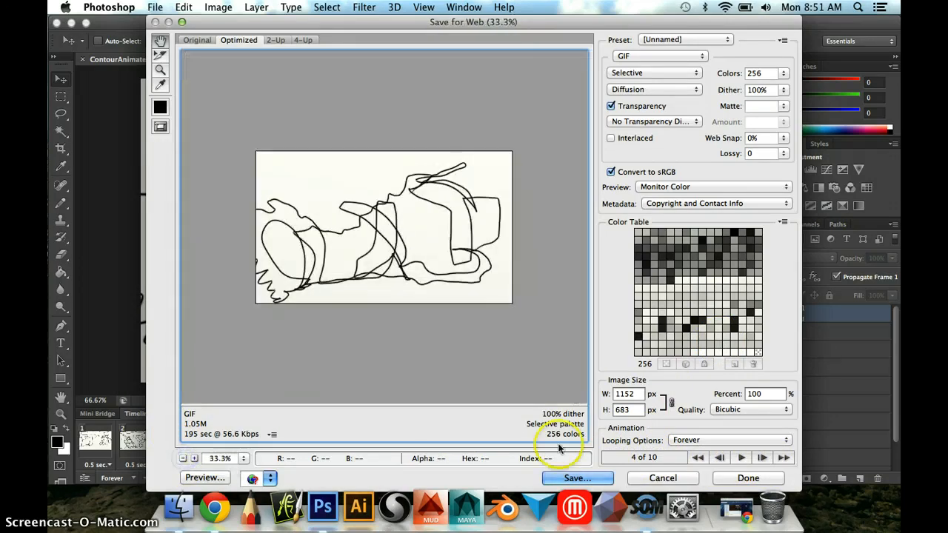
pyautogui.click(720, 458)
pyautogui.click(719, 457)
pyautogui.click(719, 458)
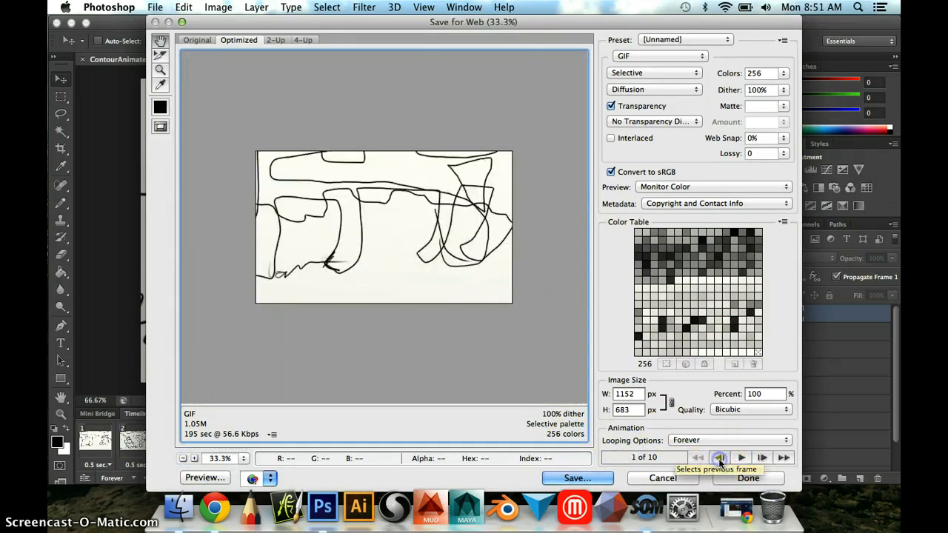
pyautogui.click(741, 459)
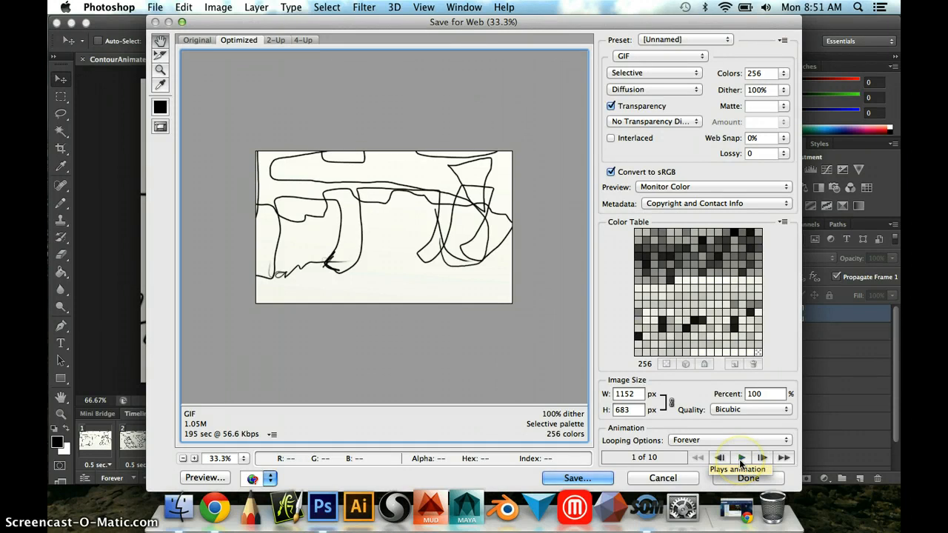
pyautogui.click(740, 458)
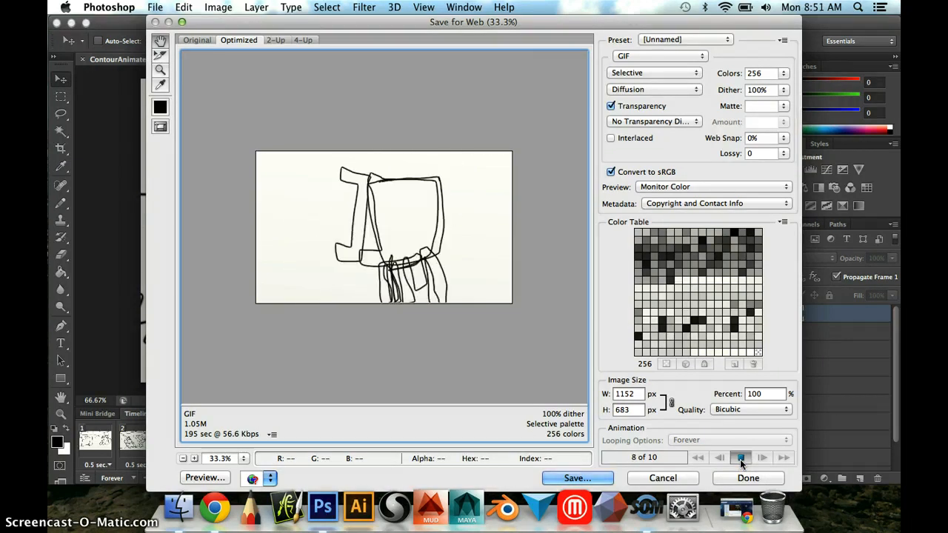
pyautogui.click(740, 459)
pyautogui.click(759, 480)
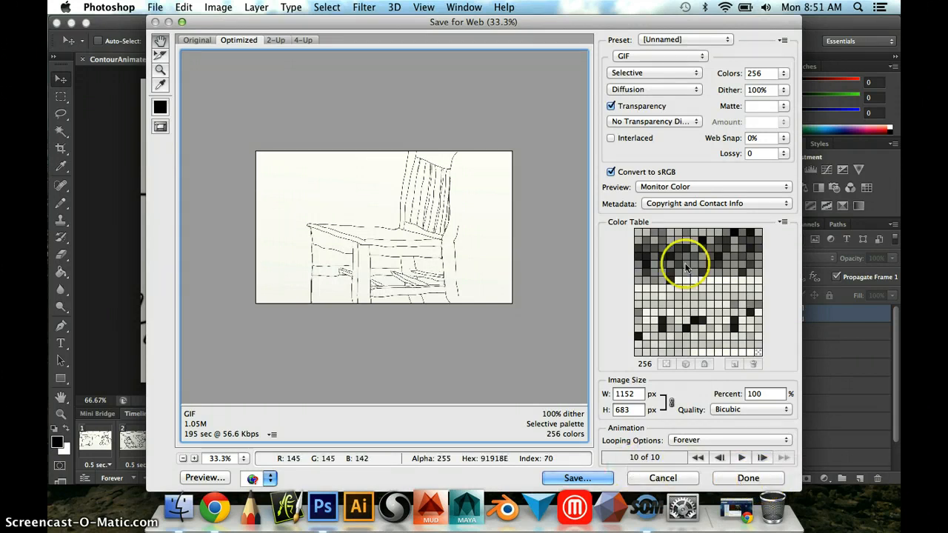
# Step: Save the optimized animation as ContourAnimatedGif.gif in the Contour Drawings folder with the Images Only format
pyautogui.click(576, 479)
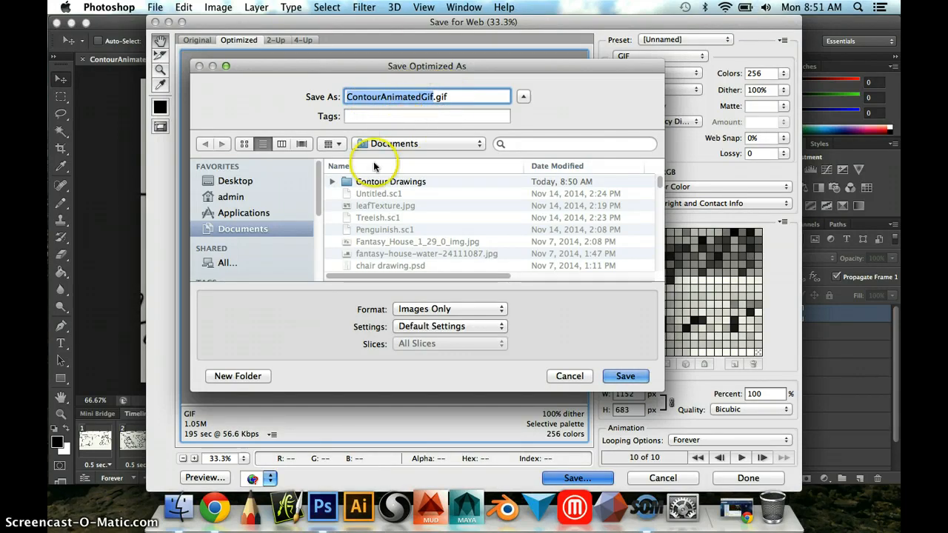
pyautogui.doubleClick(348, 181)
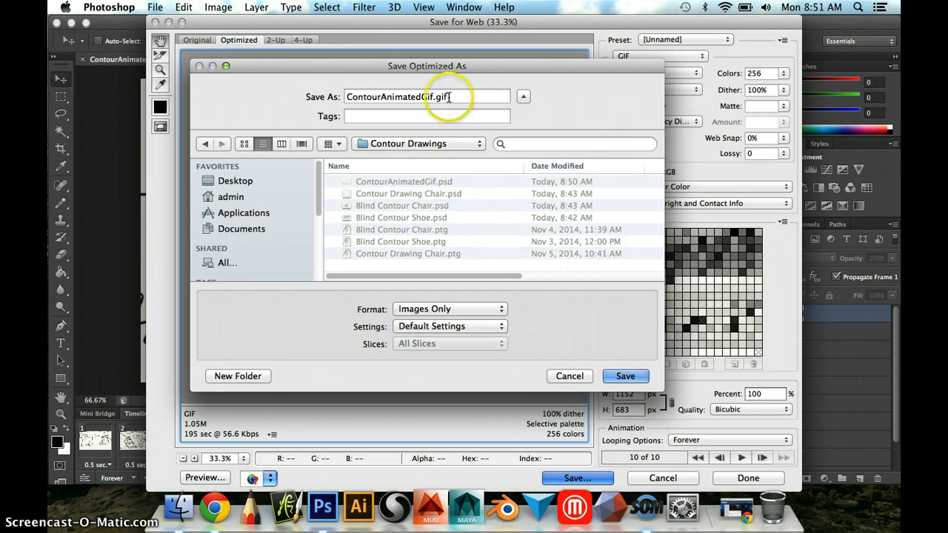
pyautogui.click(626, 377)
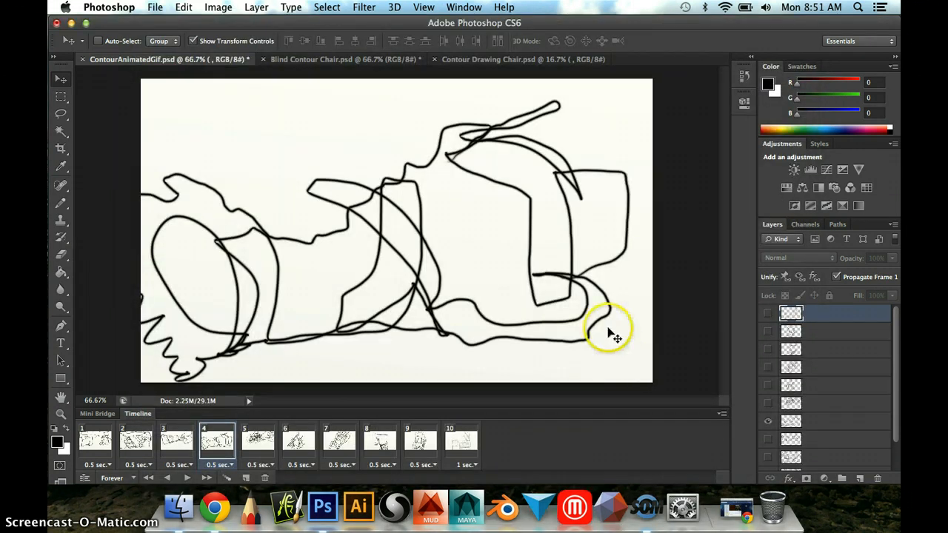
# Step: Switch to Finder and open ContourAnimatedGif.gif from the Contour Drawings folder in Preview
pyautogui.click(72, 24)
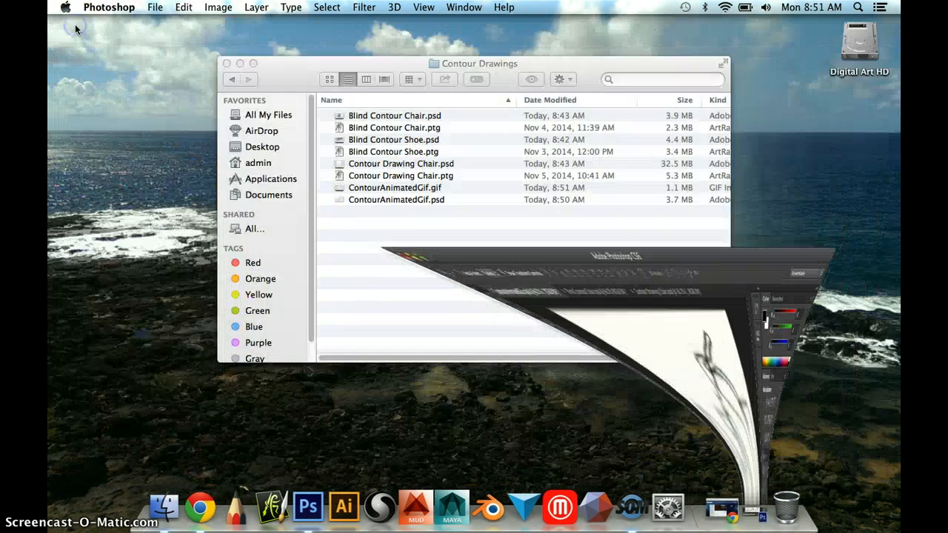
pyautogui.click(329, 176)
pyautogui.click(391, 224)
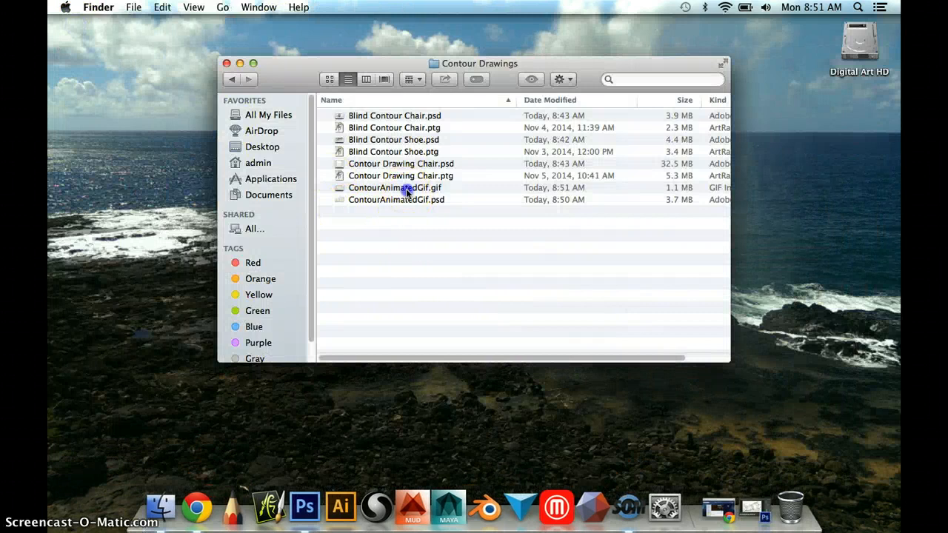
pyautogui.click(407, 190)
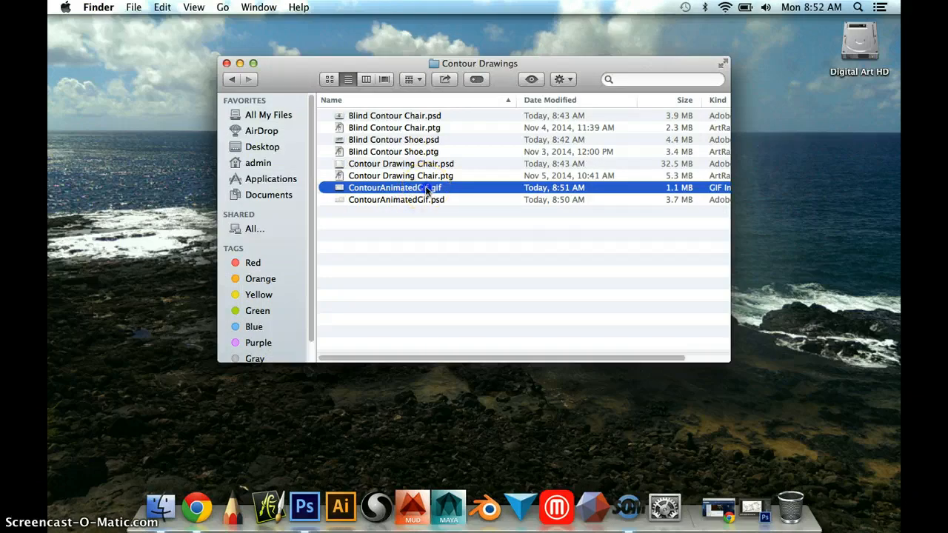
pyautogui.doubleClick(426, 187)
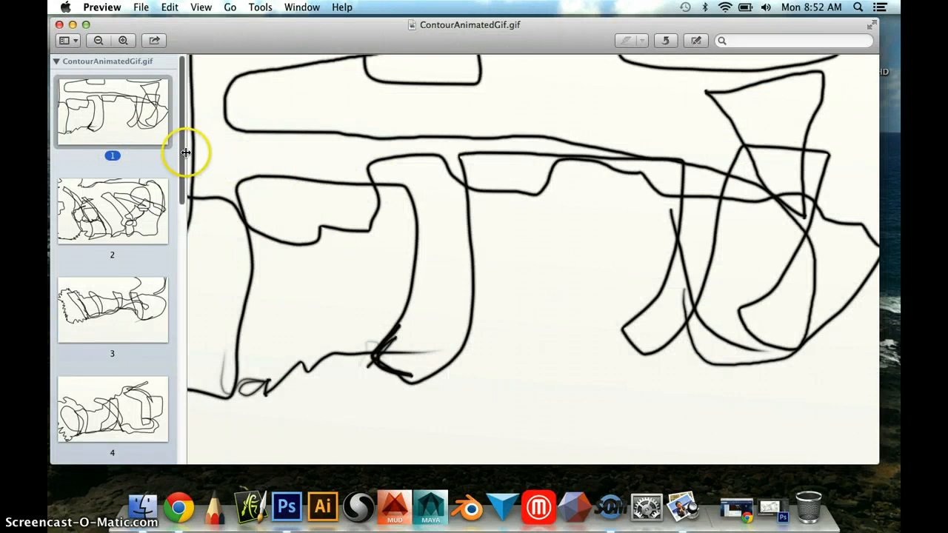
# Step: Look through frames 2 to 4 of the GIF in Preview and close the file
pyautogui.click(118, 196)
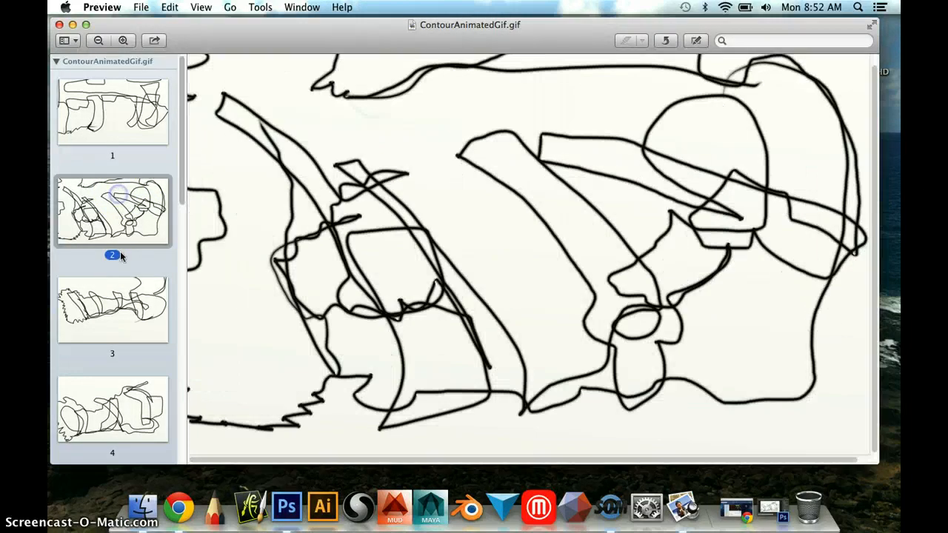
pyautogui.click(119, 296)
pyautogui.click(110, 387)
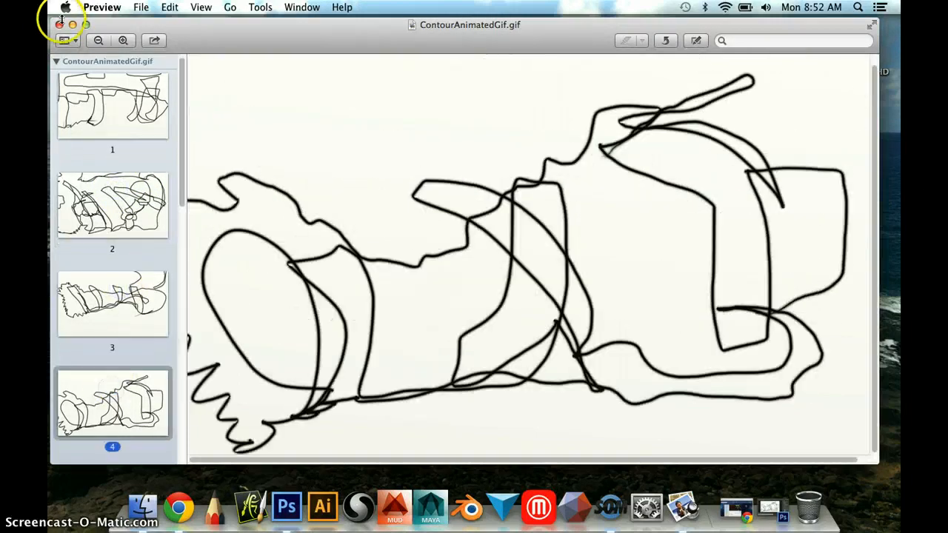
pyautogui.click(59, 25)
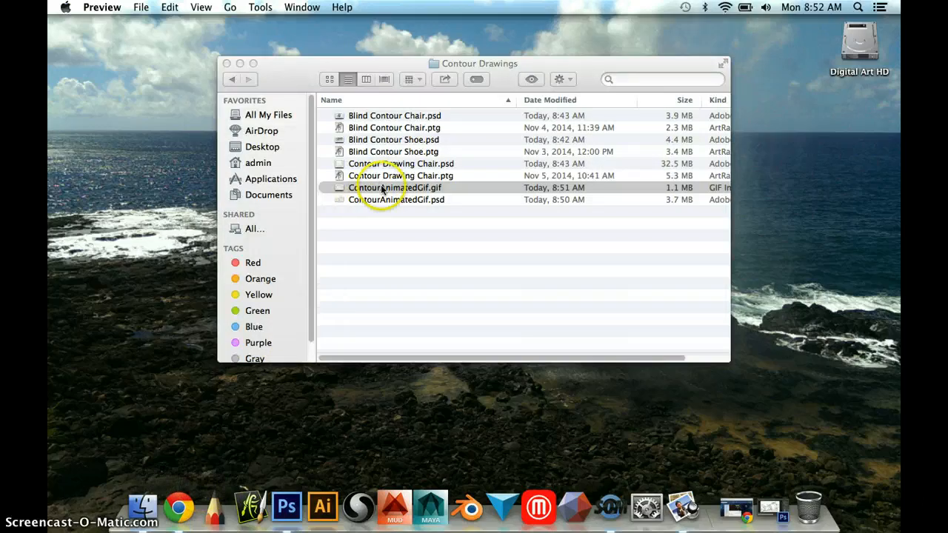
# Step: View ContourAnimatedGif.gif playing in Chrome, close its page, and return to the GIF file in the Contour Drawings folder
pyautogui.moveTo(381, 189); pyautogui.dragTo(180, 503)
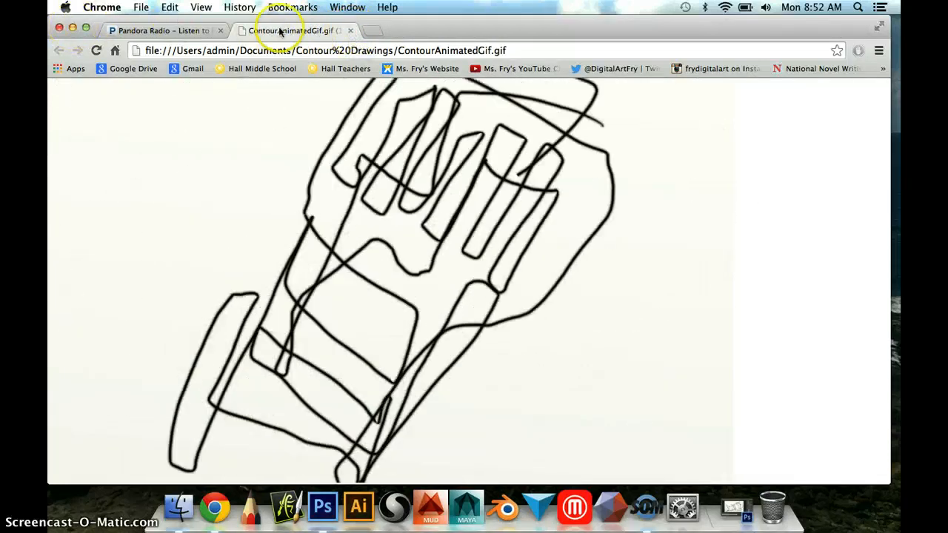
pyautogui.click(351, 31)
pyautogui.click(73, 28)
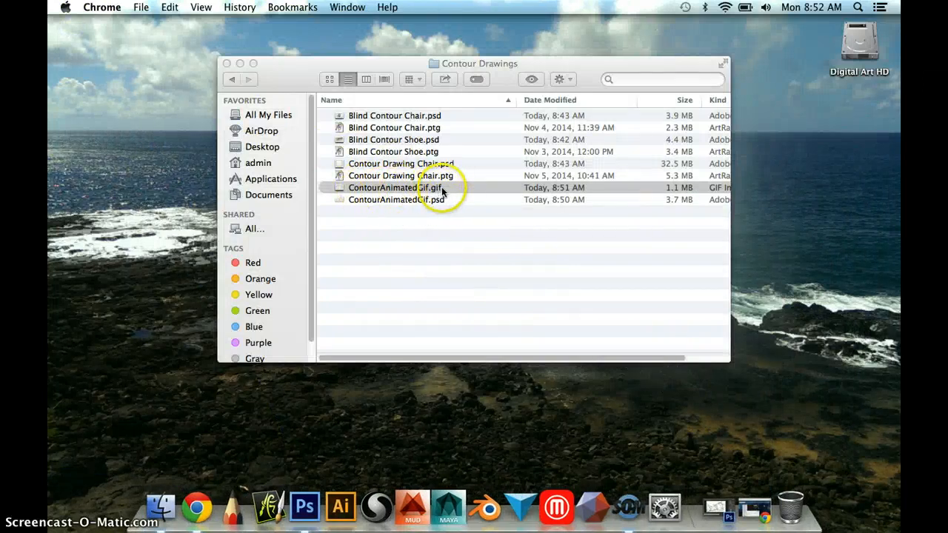
pyautogui.click(335, 188)
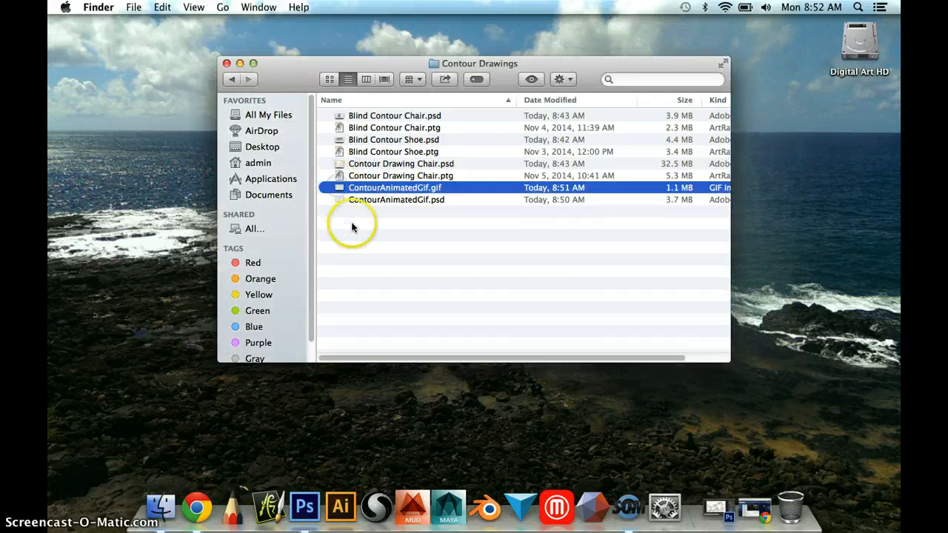